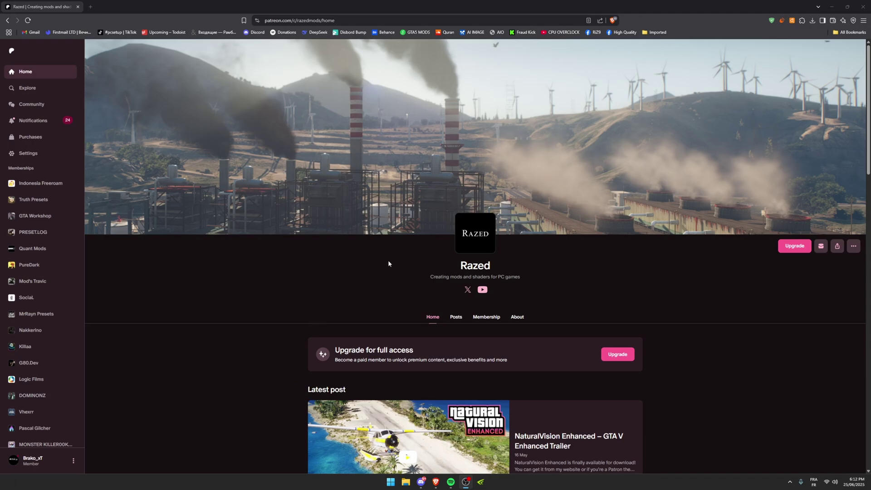
Open the Razed page's Membership tab and scroll to the tier cards, including Gold $10 and Platinum $15
click(491, 317)
scroll(481, 313, down, 10)
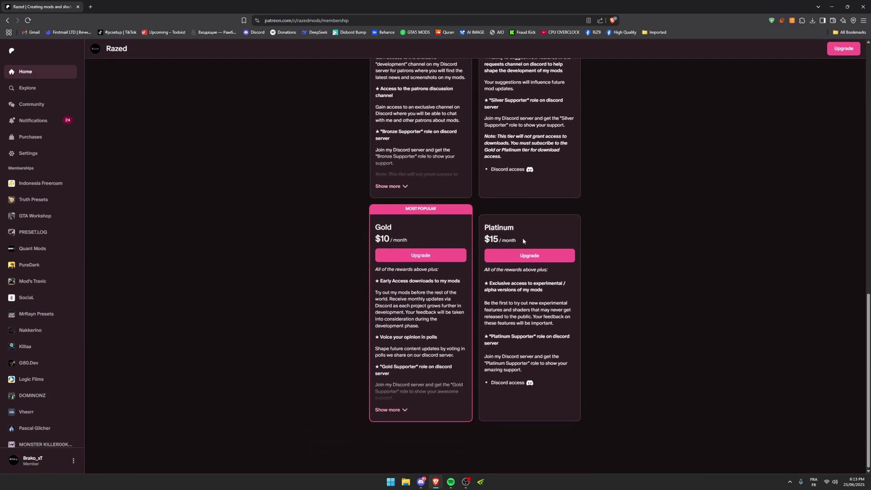
Search for 'reshade', go to reshade.me and save the ReShade 6.5.1 installer to Downloads
click(93, 7)
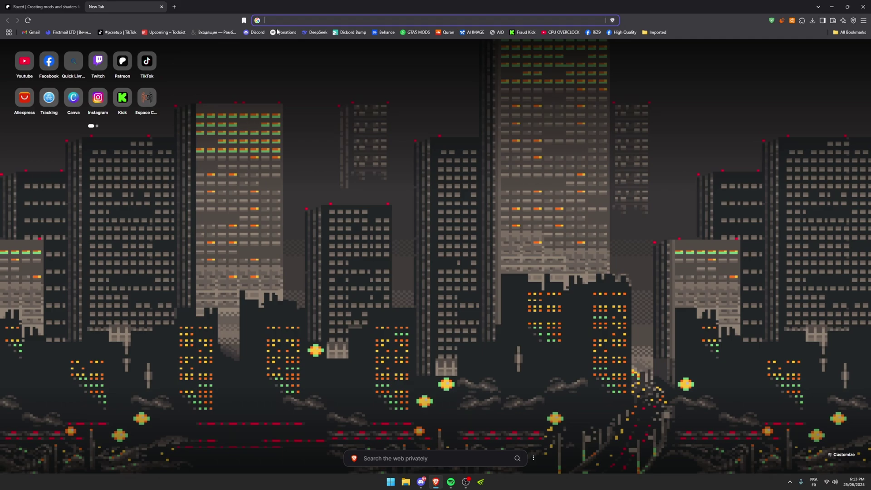
text(reshade)
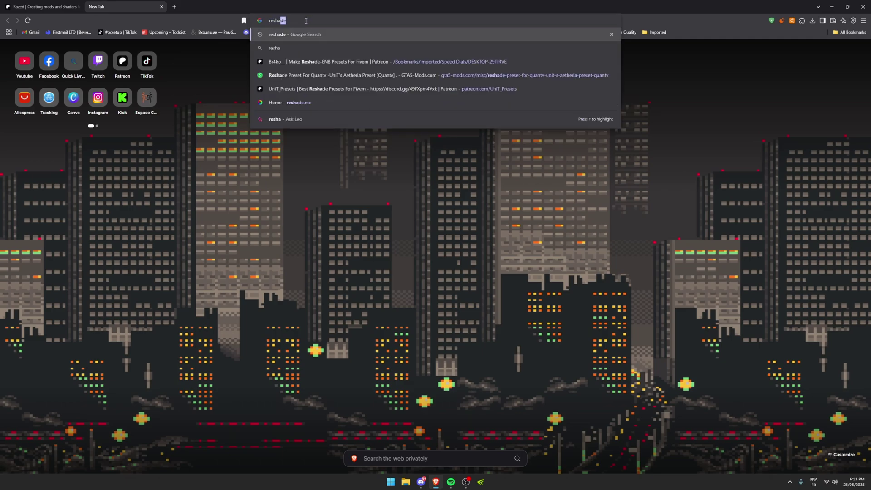
key(Return)
click(112, 116)
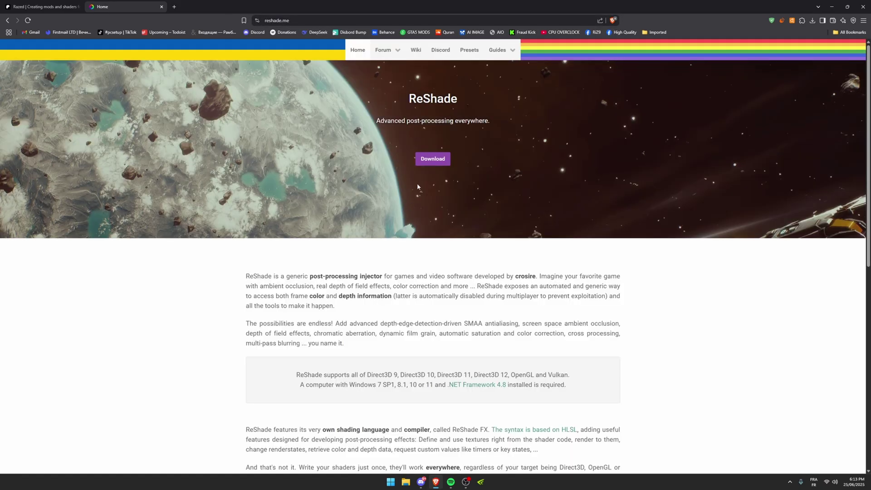
click(432, 158)
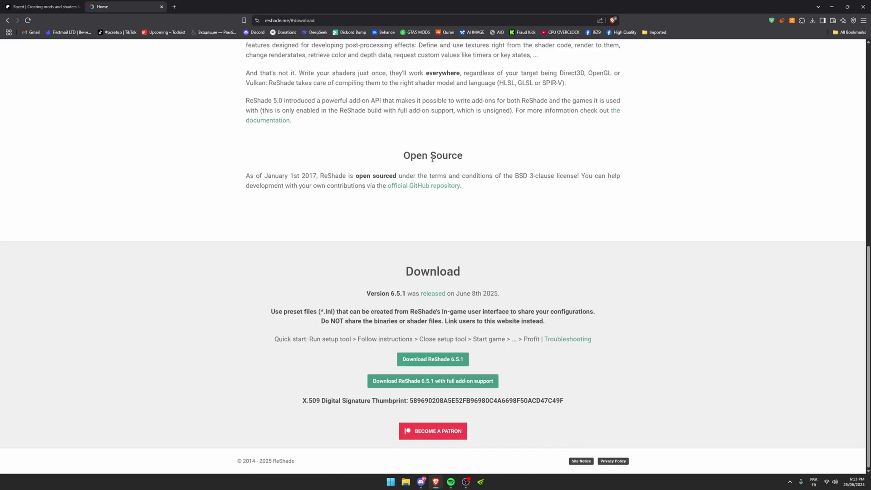
click(429, 362)
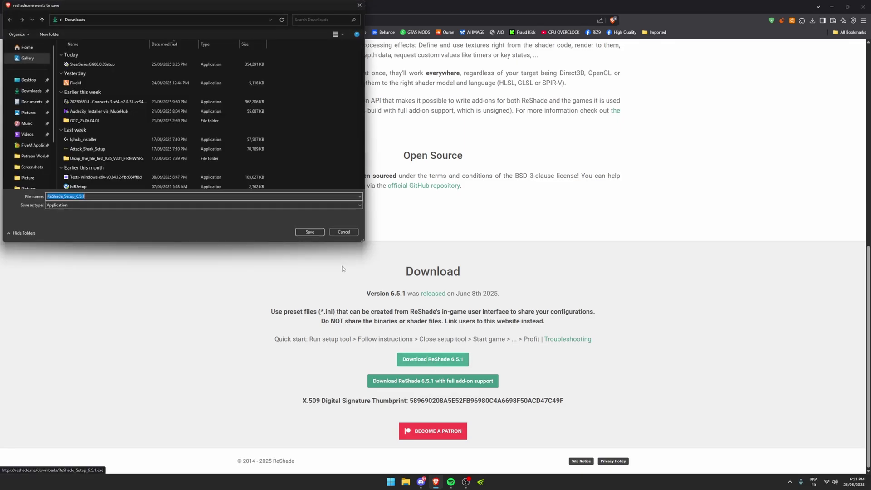
click(309, 232)
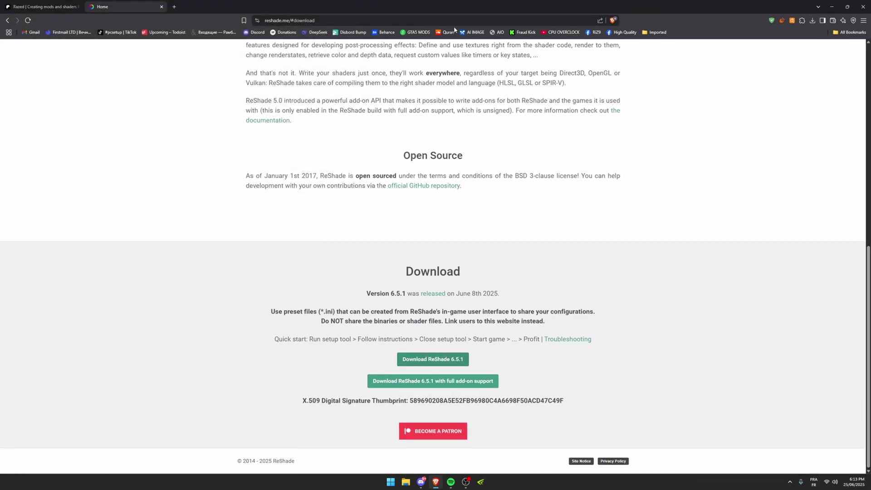
Minimize Brave and place the NVE - FiveM Package and ReShade installer side by side on the desktop
click(863, 7)
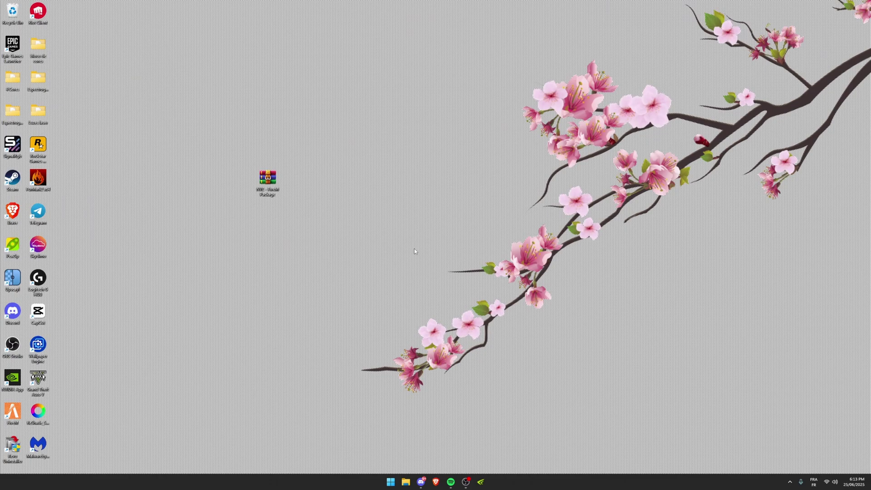
drag(265, 182, 366, 248)
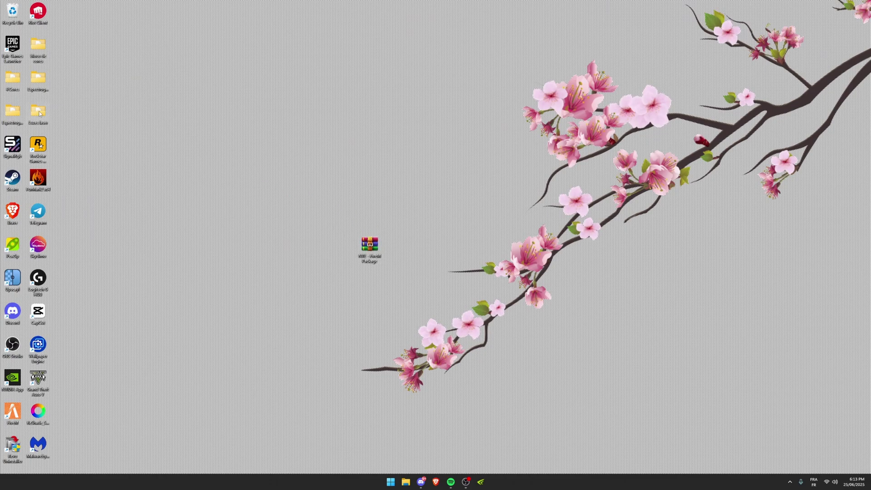
mouse_move(51, 415)
mouse_down()
mouse_move(353, 290)
mouse_move(409, 249)
mouse_up()
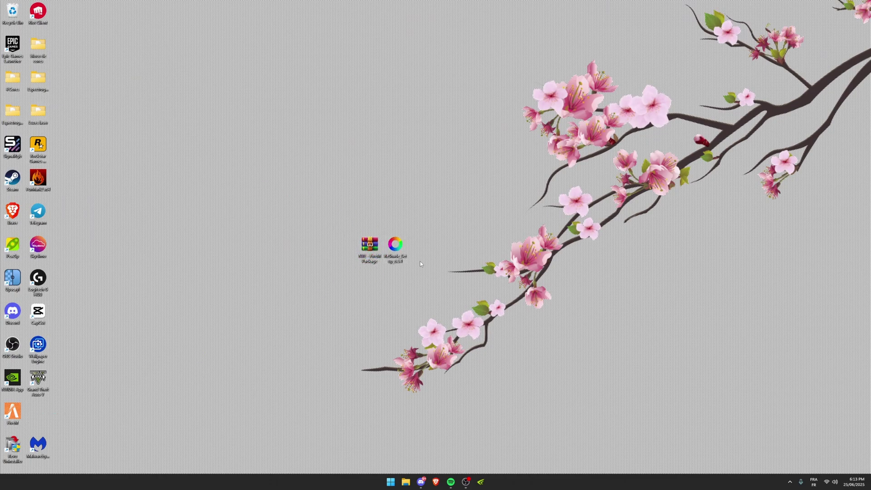
Install ReShade for Grand Theft Auto V with DirectX 10/11/12 and all listed effect packages
double_click(395, 248)
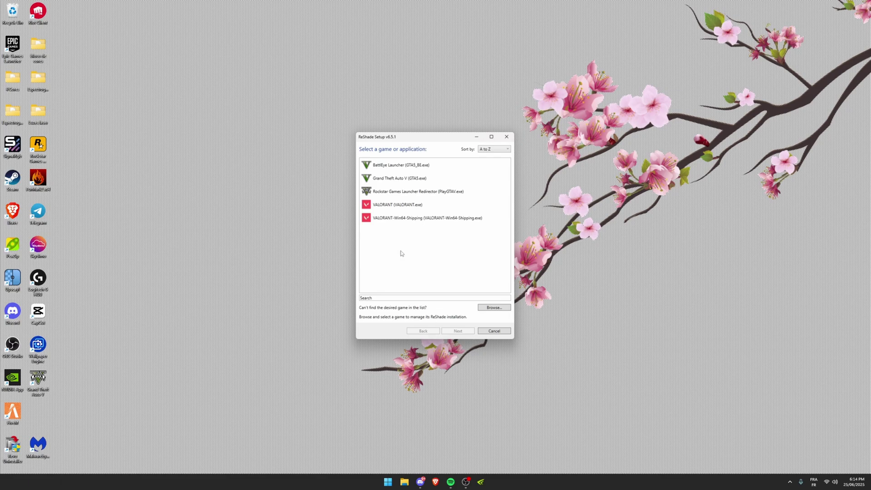
click(433, 181)
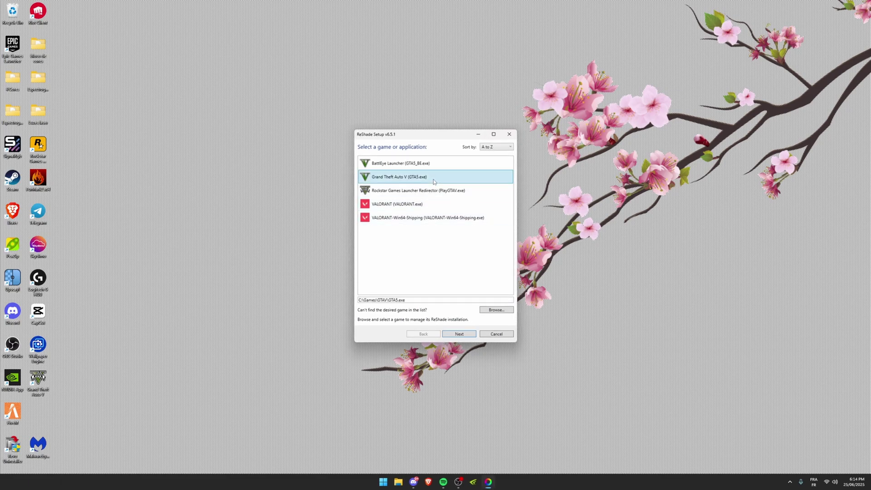
click(461, 335)
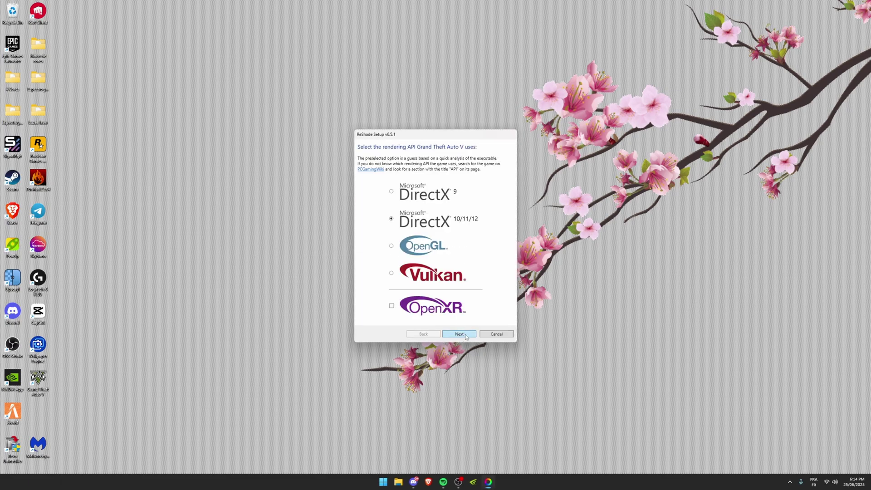
click(470, 335)
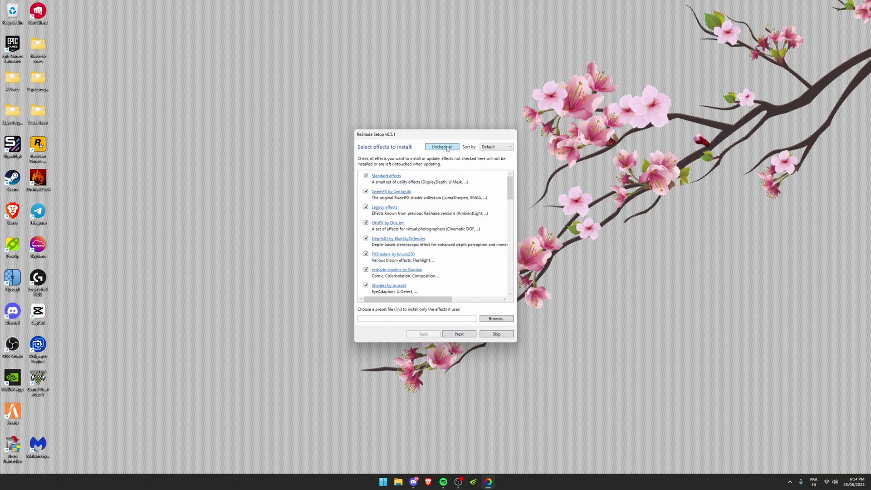
click(462, 335)
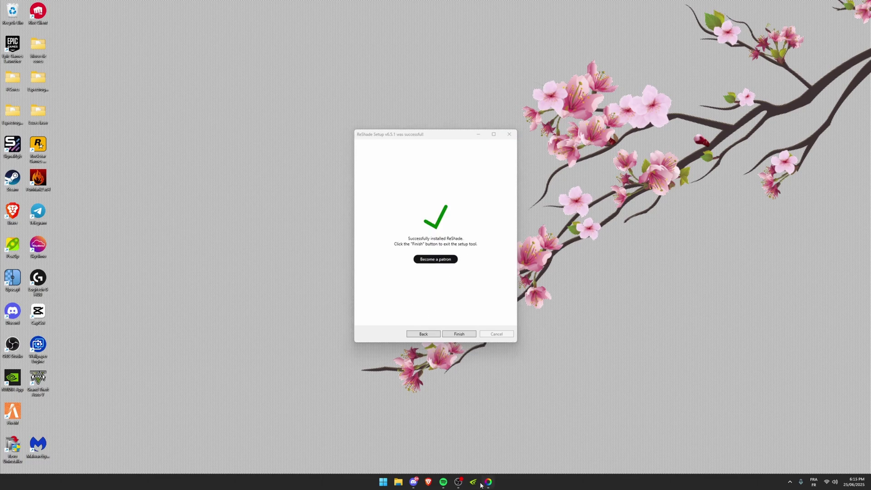
click(460, 334)
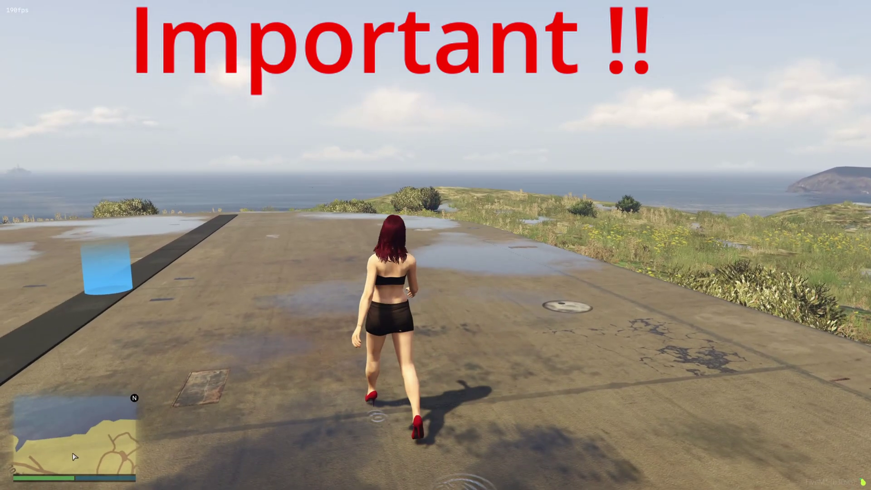
Change FiveM's Reflection MSAA from X4 to Off, apply and accept the warning, then go to the desktop
key(Escape)
click(562, 95)
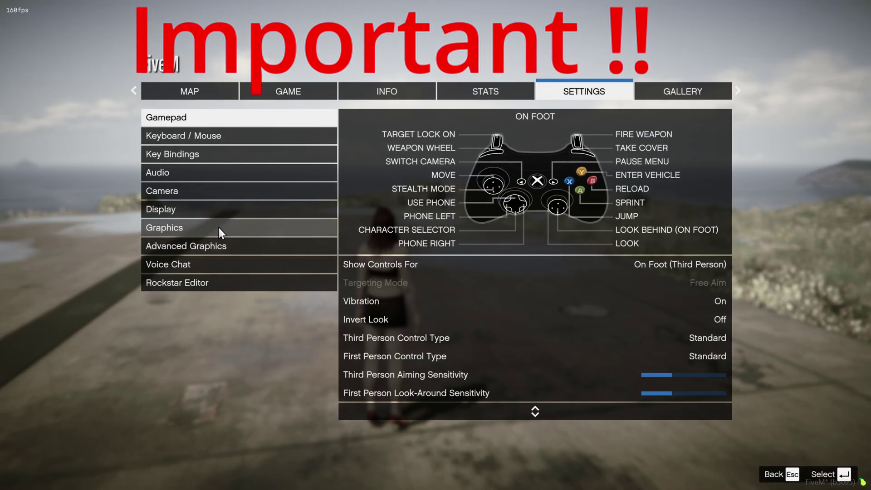
click(217, 227)
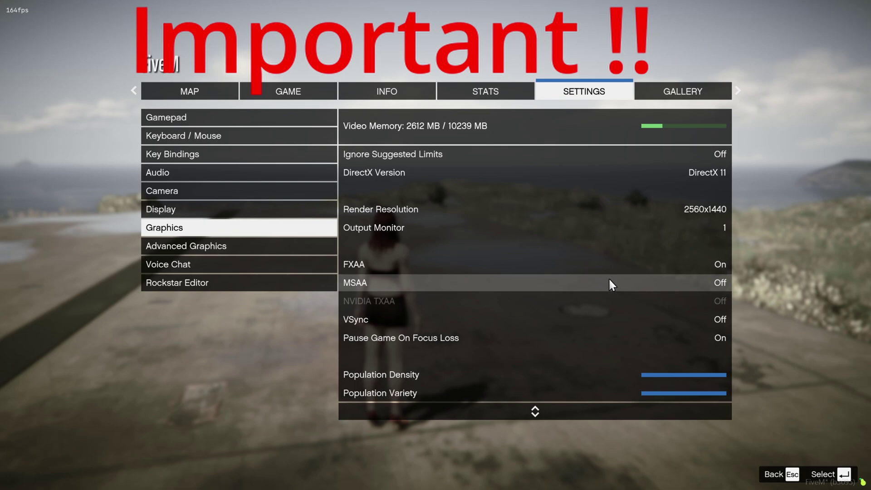
scroll(614, 286, down, 3)
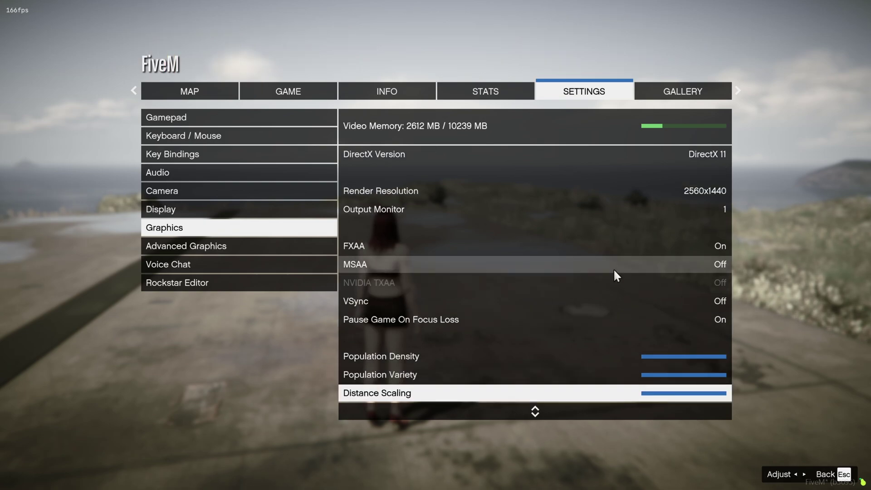
scroll(610, 277, down, 7)
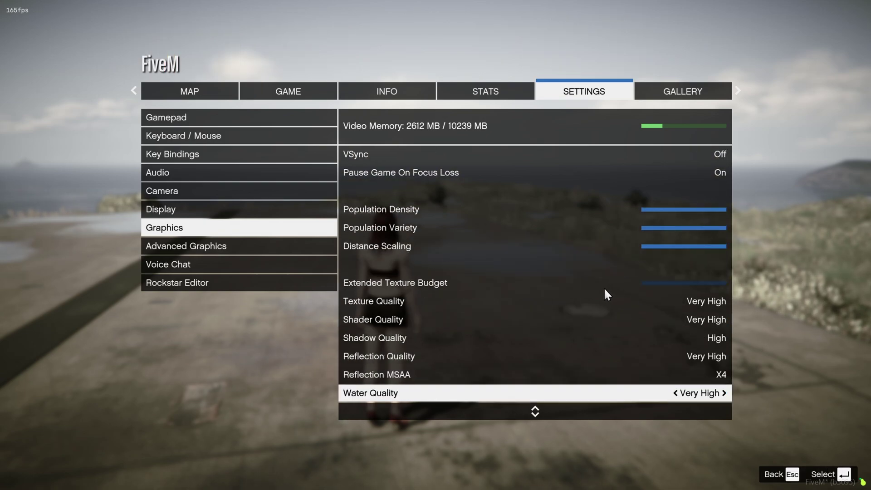
click(648, 375)
key(Right)
key(space)
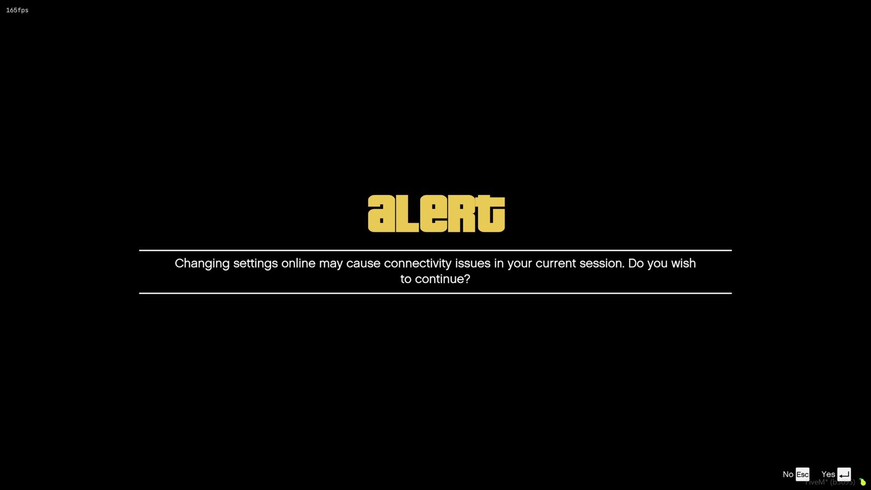
key(Return)
key(Return)
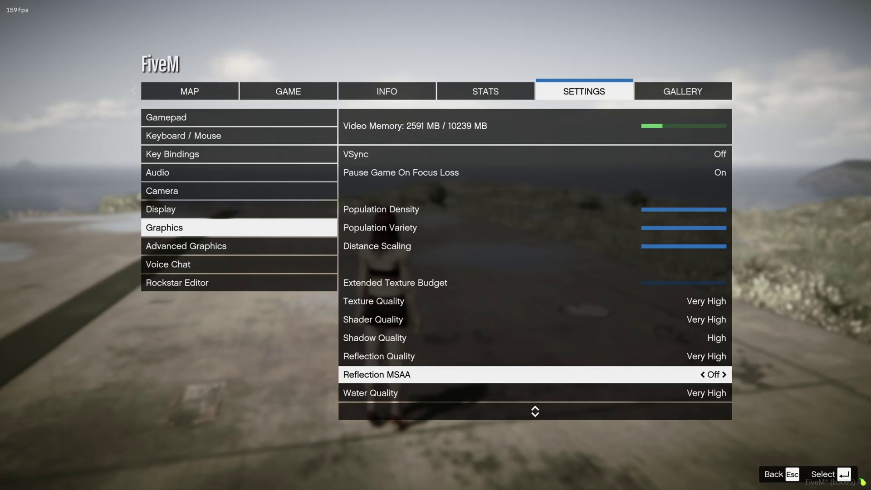
key(super)
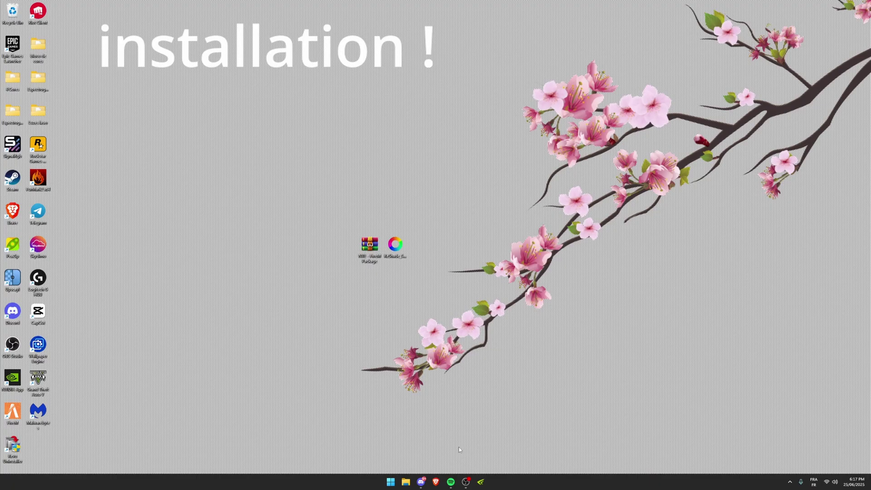
Open the GTAV game folder on Local Disk (C:) in File Explorer
click(406, 482)
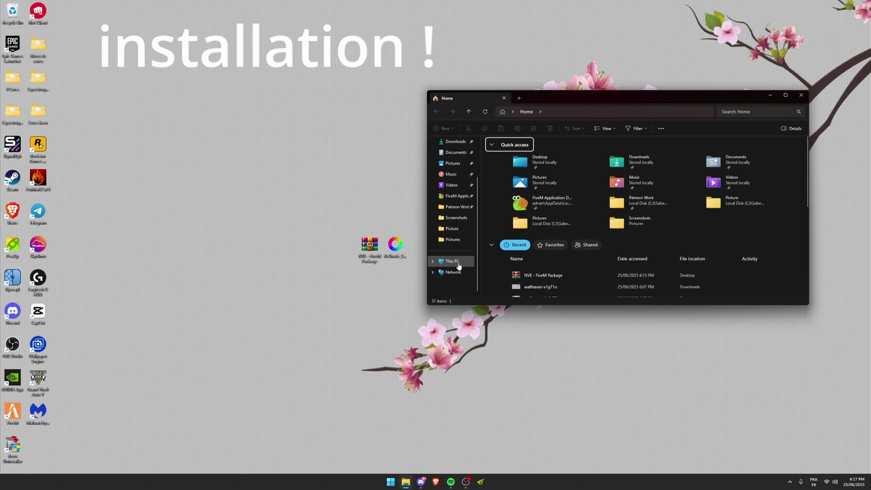
click(452, 261)
double_click(530, 155)
double_click(522, 170)
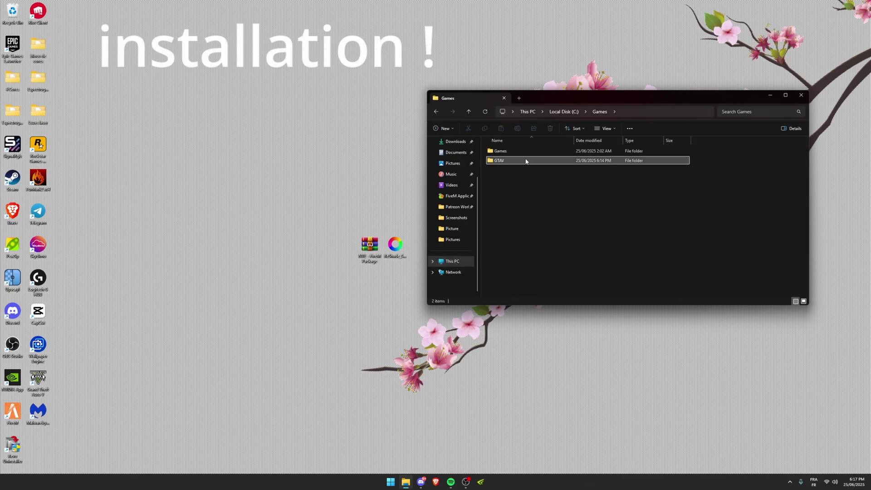
double_click(522, 160)
click(529, 376)
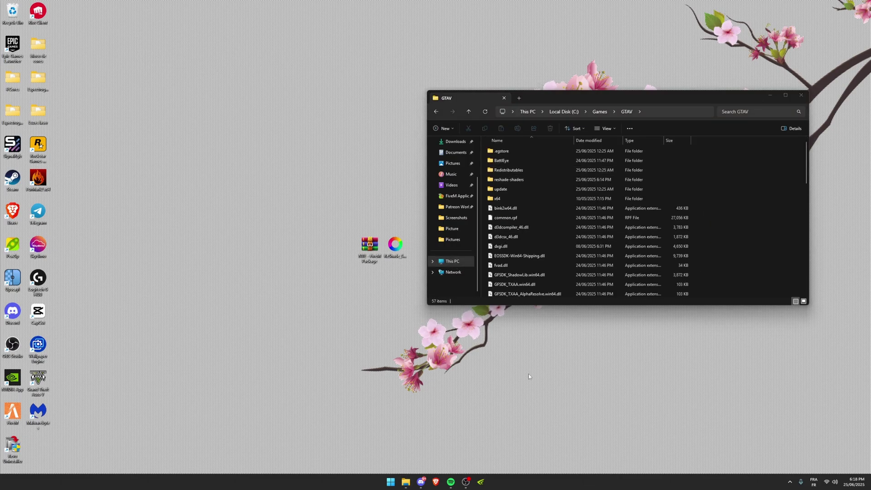
Find FiveM's install folder via Start search and open FiveM Application Data\plugins beside GTAV
key(super)
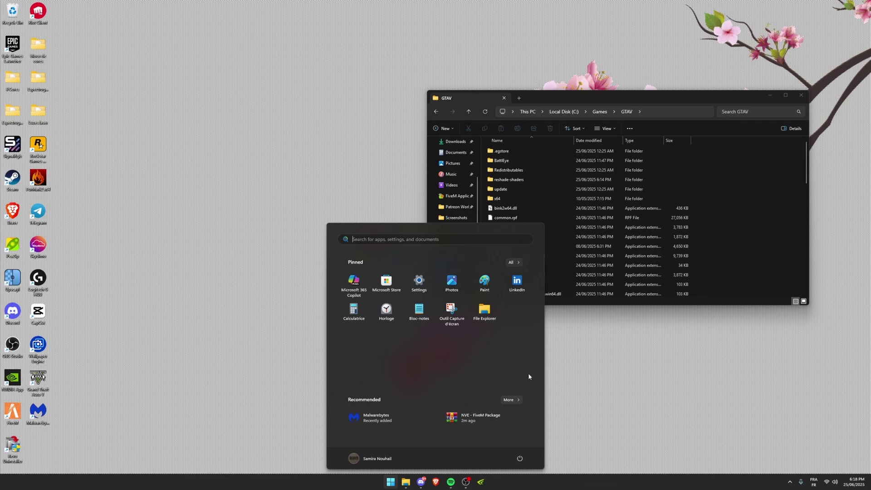
text(fiveM)
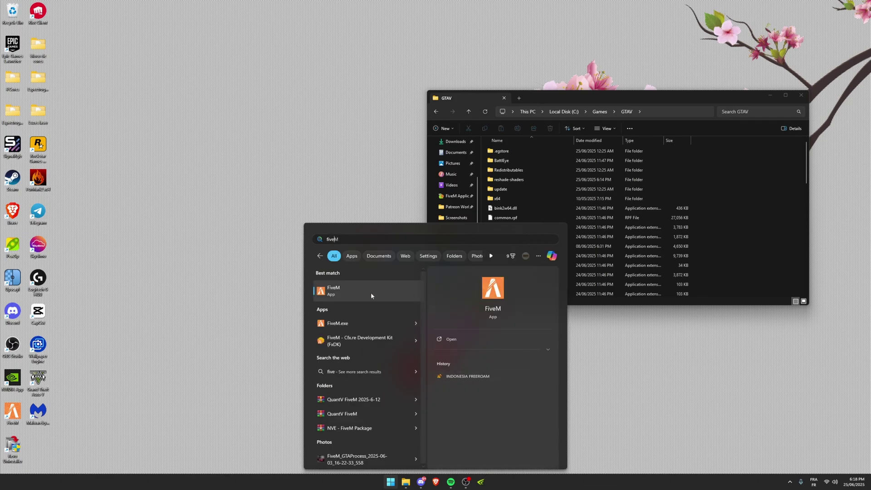
right_click(361, 294)
click(412, 315)
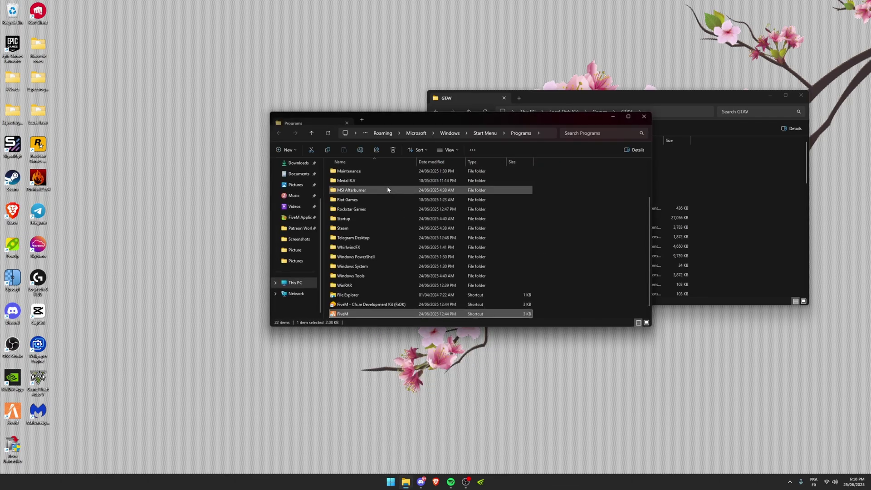
right_click(362, 307)
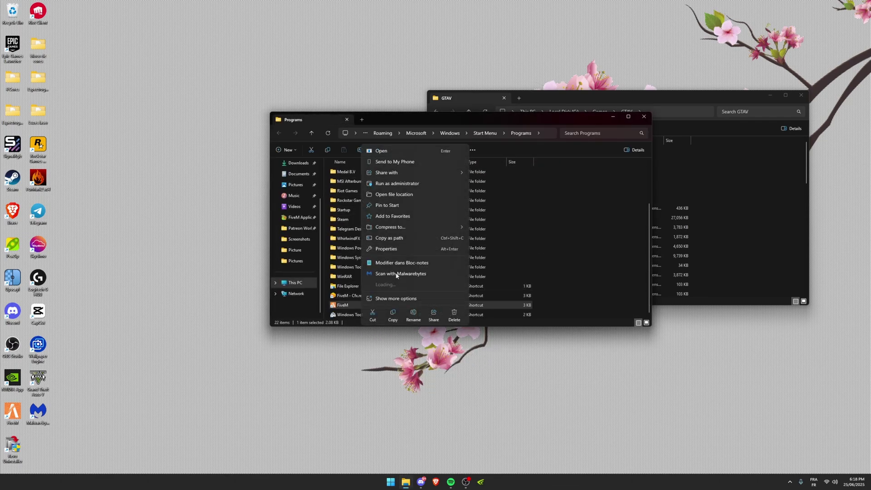
click(398, 184)
double_click(367, 176)
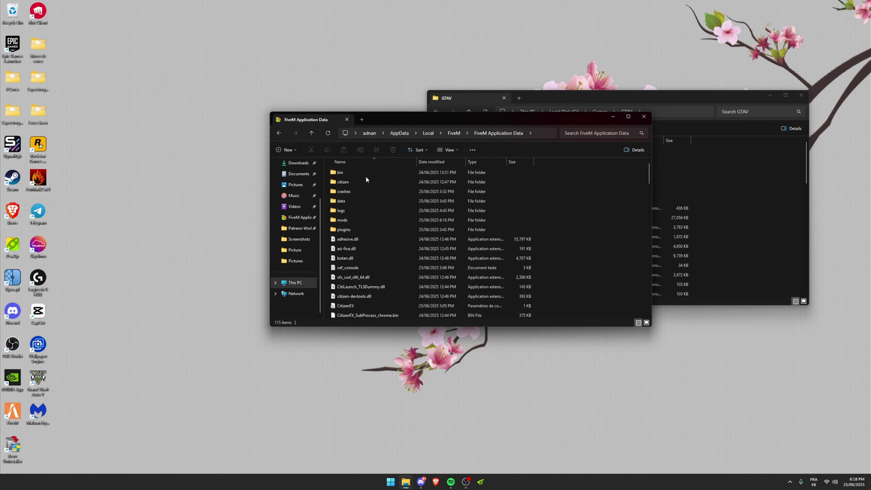
double_click(362, 230)
drag(383, 121, 186, 94)
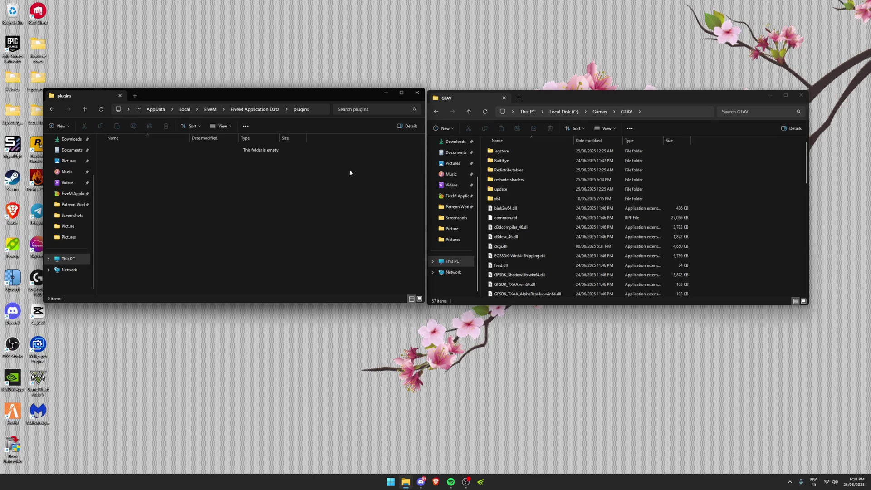
Copy reshade-shaders, dxgi.dll, ReShade and ReShadePreset from GTAV into the plugins folder
click(511, 180)
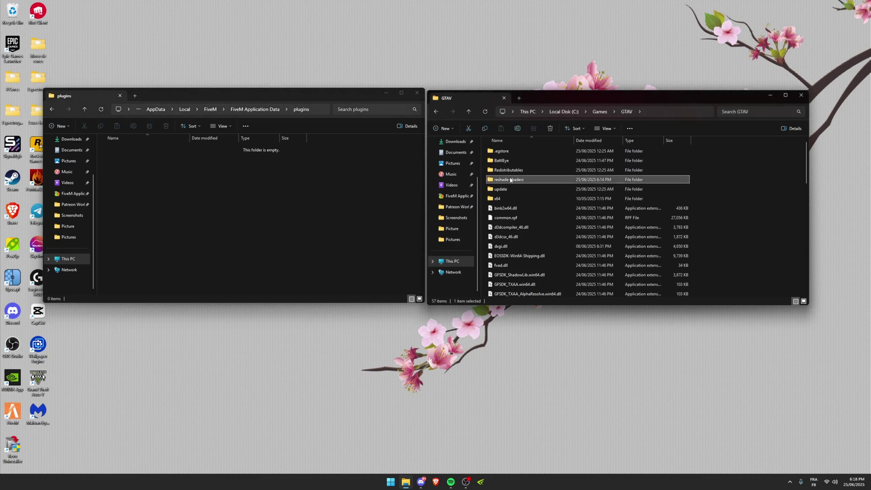
scroll(543, 191, down, 1)
ctrl+click(536, 226)
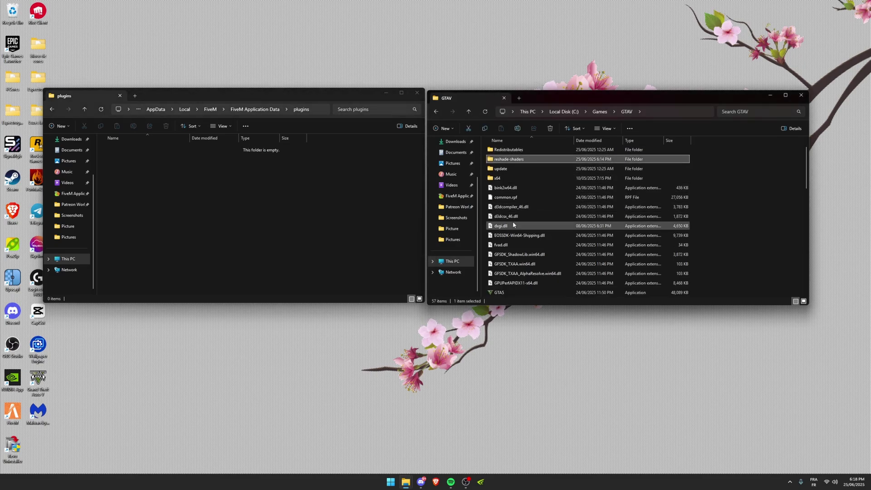
scroll(538, 201, down, 4)
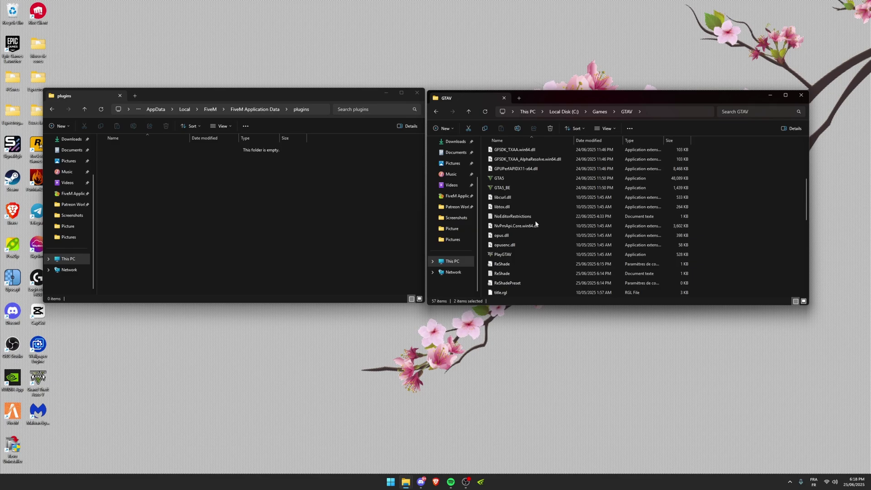
scroll(535, 228, down, 1)
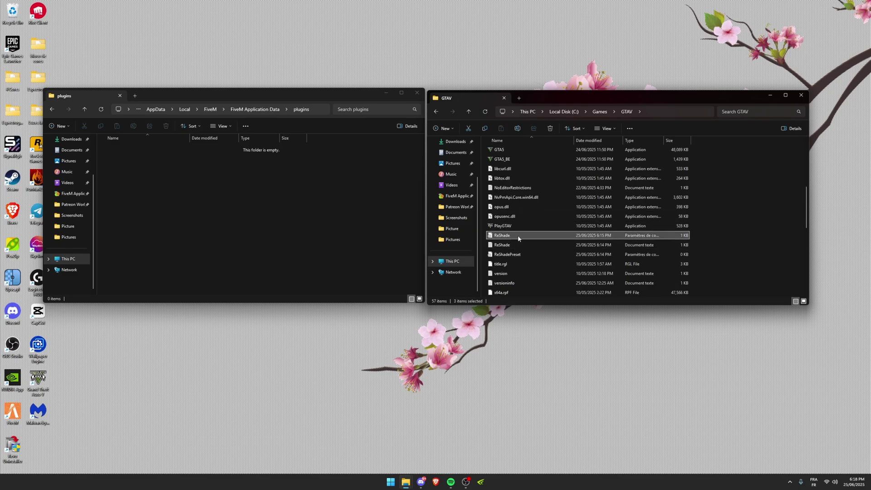
ctrl+click(527, 255)
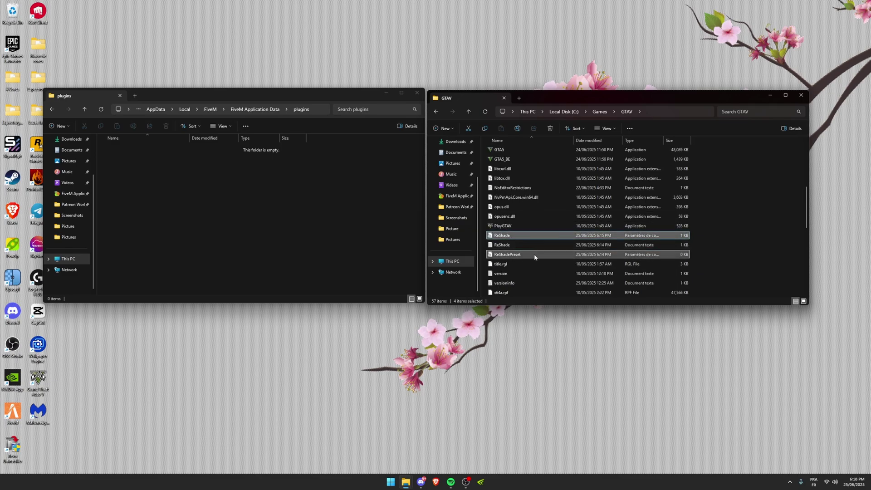
right_click(522, 241)
click(554, 248)
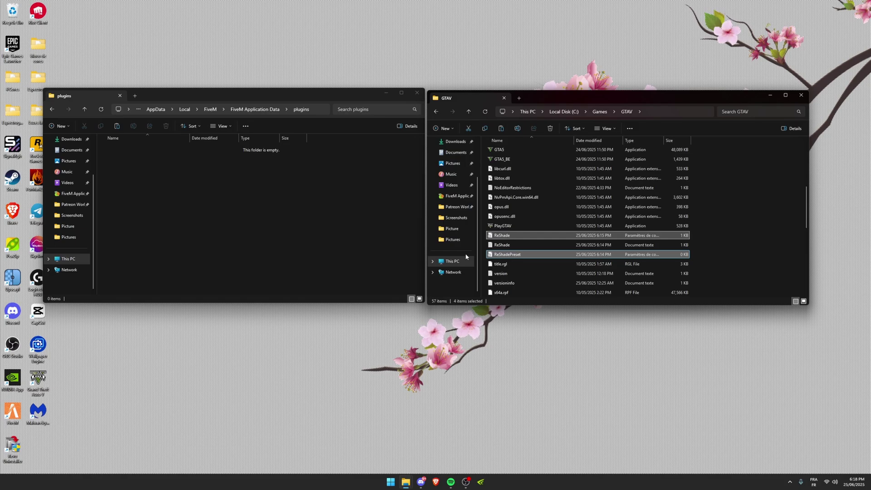
click(332, 256)
key(ctrl+v)
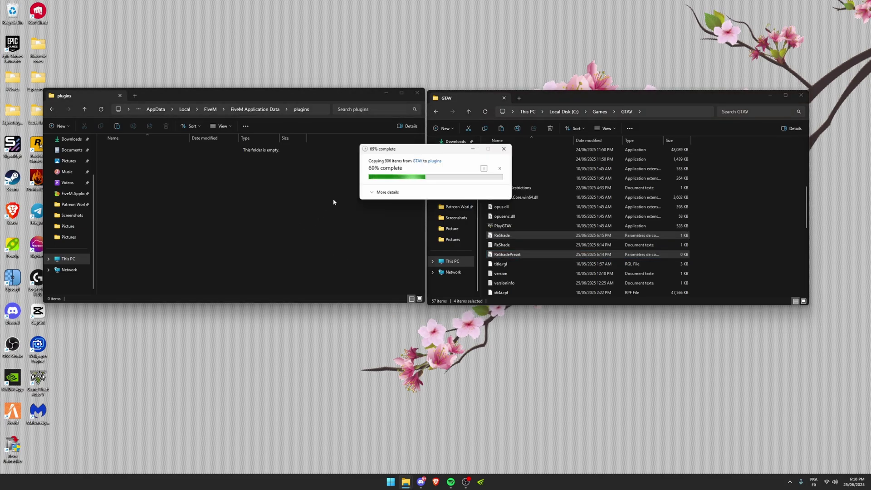
click(331, 197)
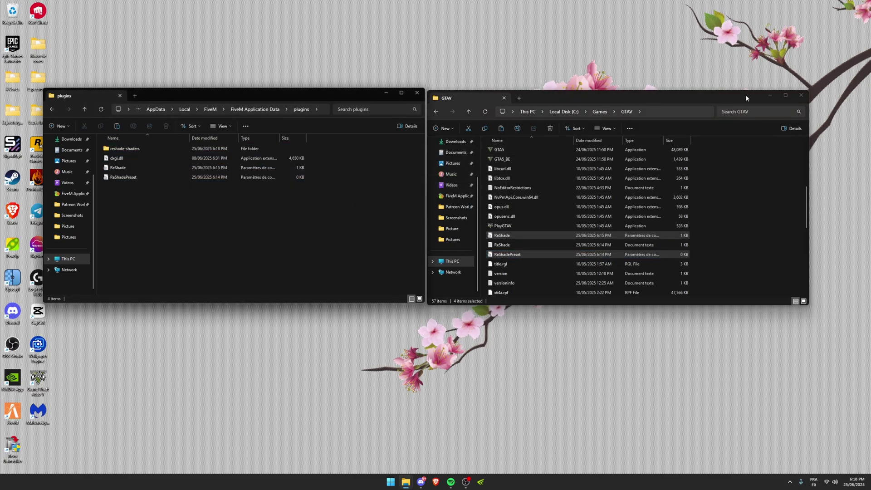
Close the GTAV and plugins windows and open the NVE - FiveM Package archive
click(801, 95)
click(417, 93)
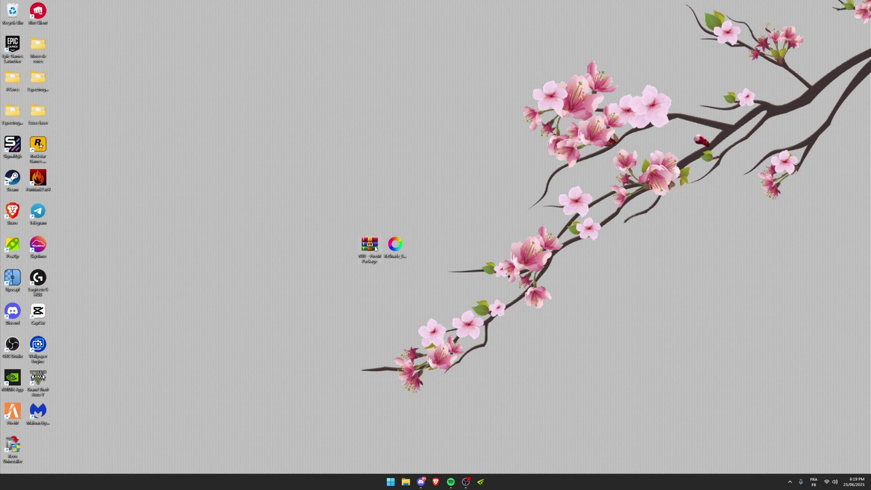
double_click(378, 246)
Locate the real FiveM install folder and open FiveM Application Data\mods
key(super)
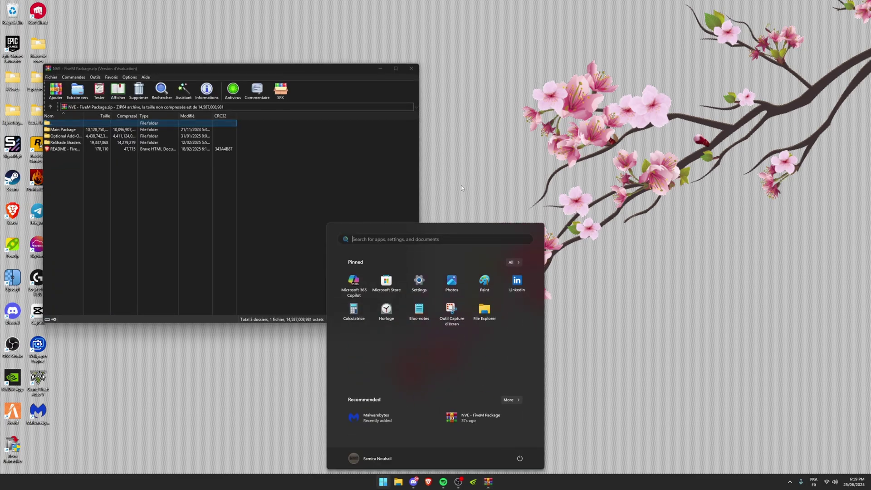
text(five)
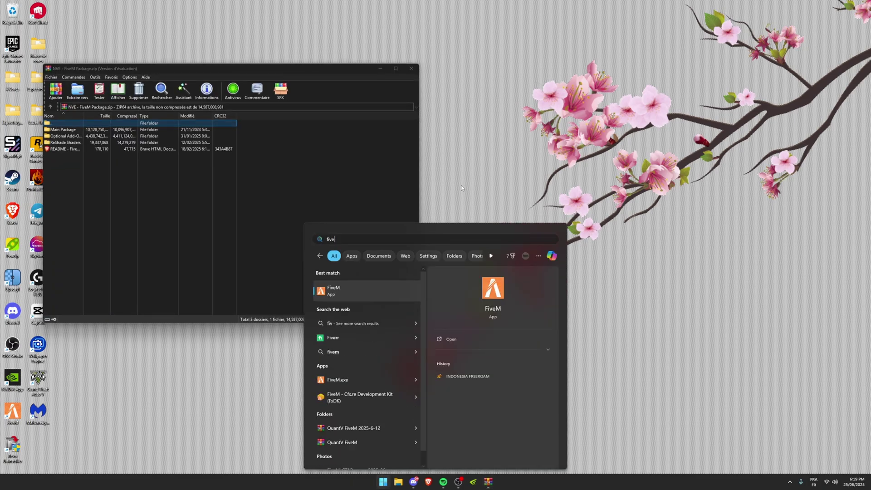
right_click(368, 290)
click(400, 310)
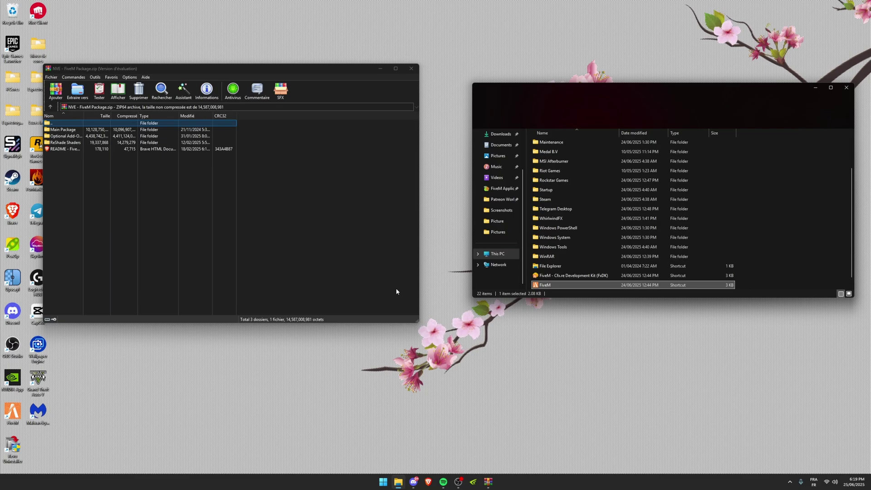
right_click(547, 285)
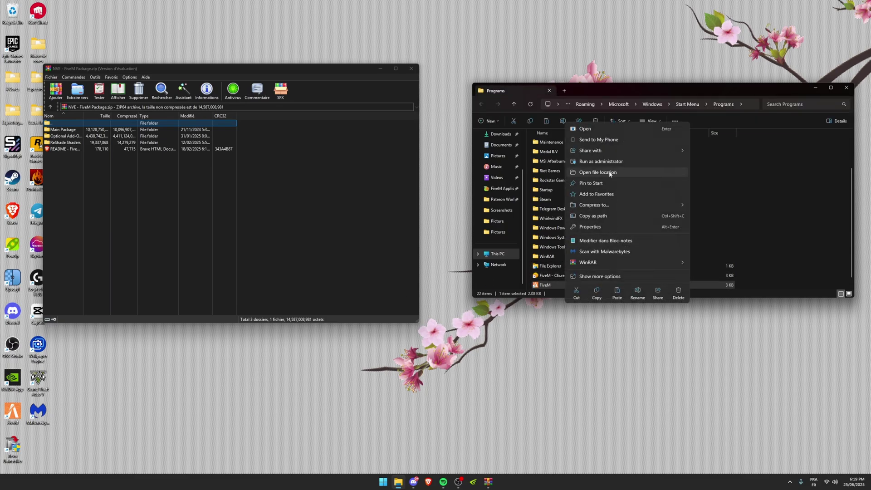
click(611, 173)
double_click(572, 144)
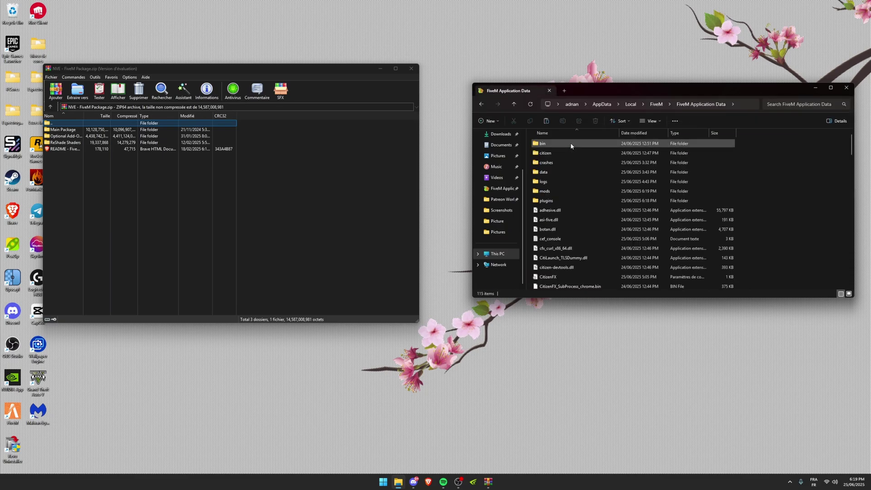
double_click(556, 191)
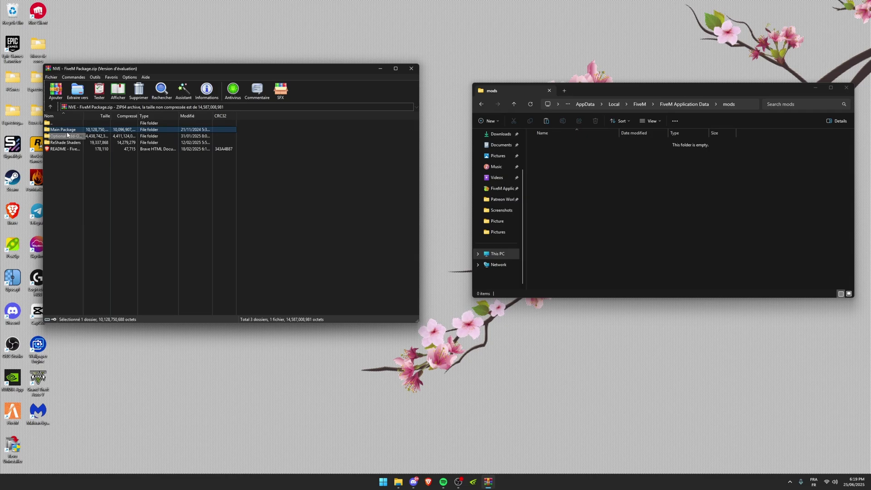
Drag all 19 RPF files from the archive's Main Package\mods into FiveM's mods folder, then open plugins
double_click(66, 130)
double_click(66, 131)
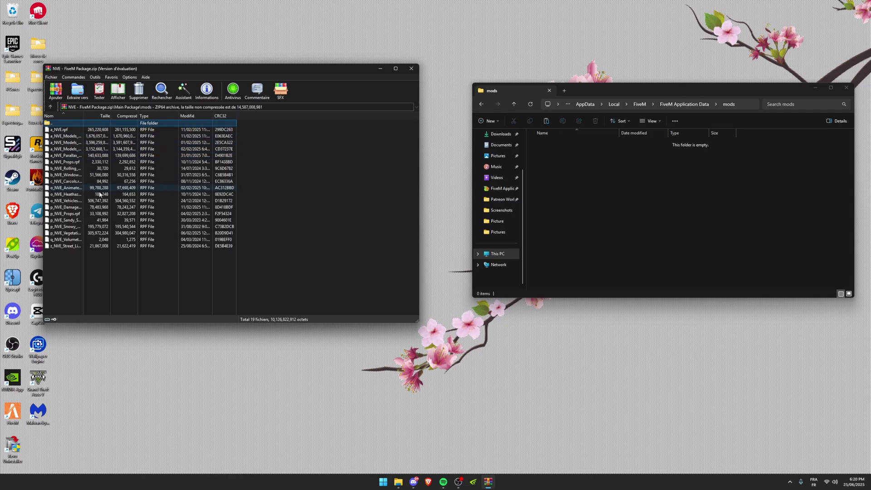
mouse_move(129, 275)
mouse_down()
mouse_move(70, 134)
mouse_move(645, 215)
mouse_up()
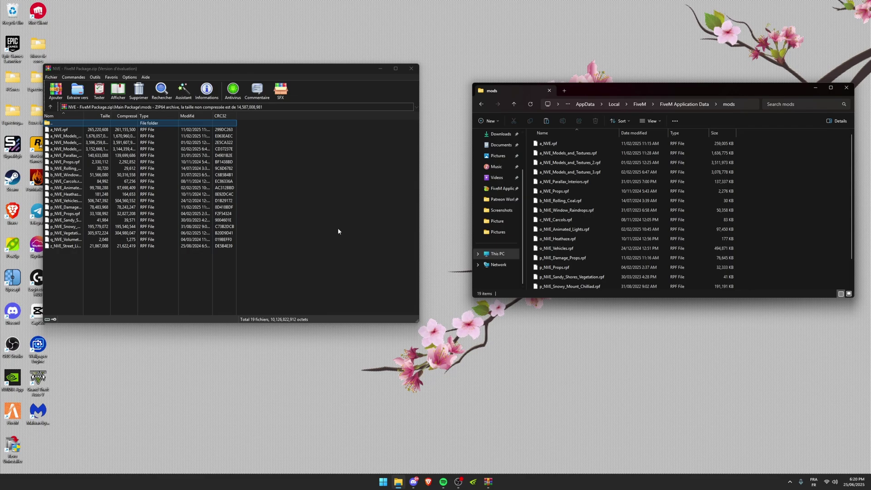
key(BackSpace)
double_click(86, 135)
Extract nve-shaders and NVE.asi from the archive into FiveM's plugins folder
key(alt+Up)
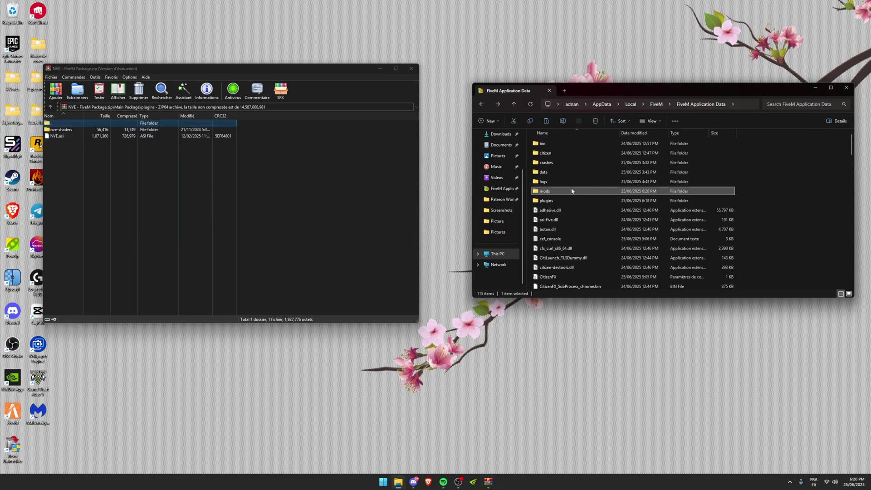
double_click(546, 201)
mouse_move(294, 189)
mouse_down()
mouse_move(64, 132)
mouse_move(485, 216)
mouse_up()
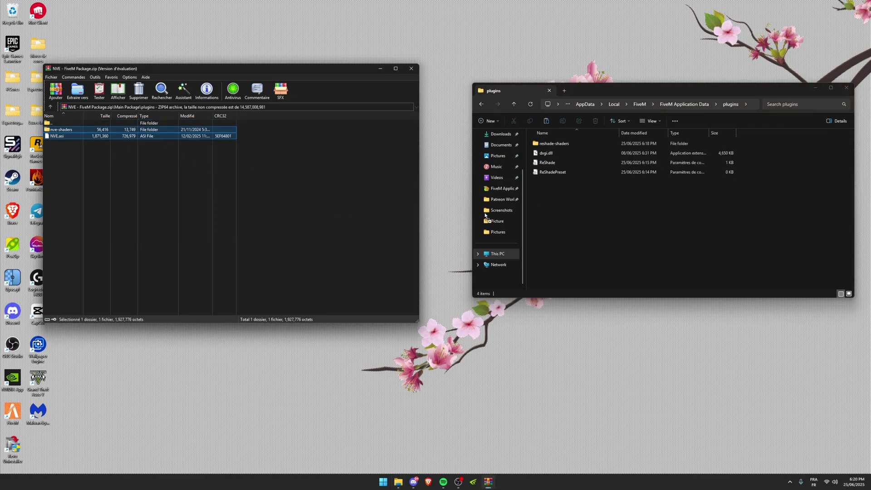
drag(589, 247, 577, 238)
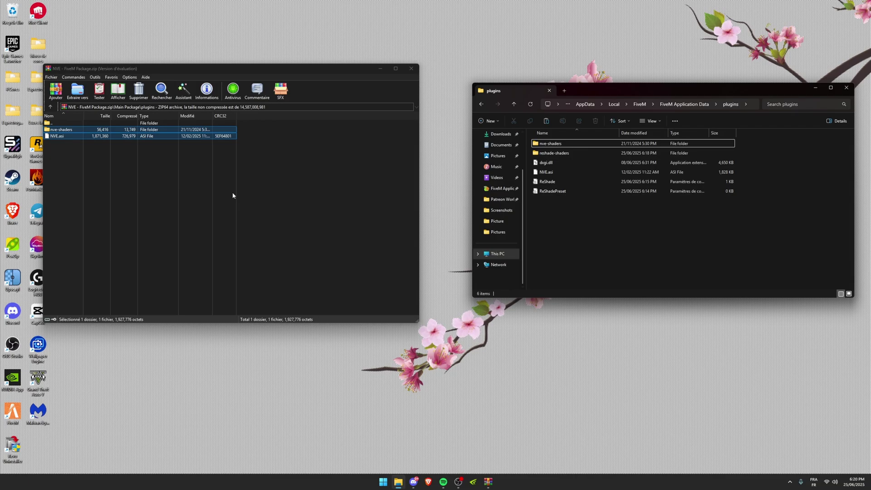
Extract all ReShade Shaders contents into FiveM's plugins folder, replacing same-named files
key(BackSpace)
key(Up)
key(Return)
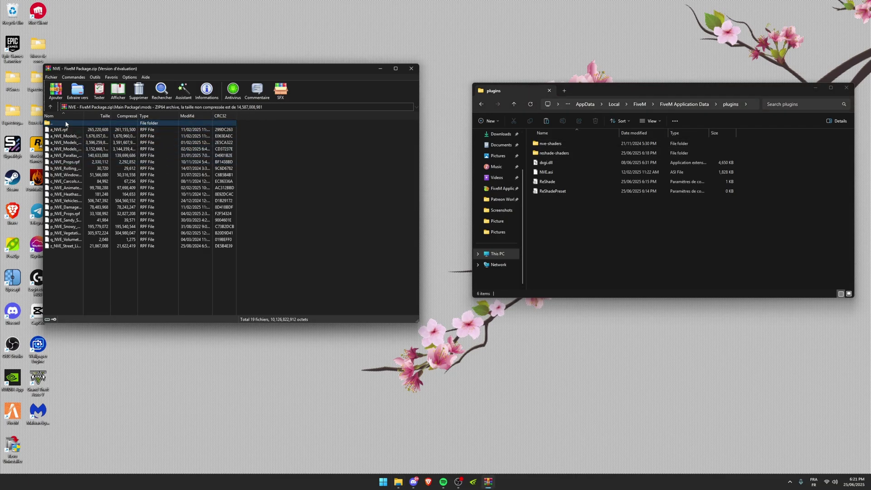
double_click(66, 123)
double_click(66, 123)
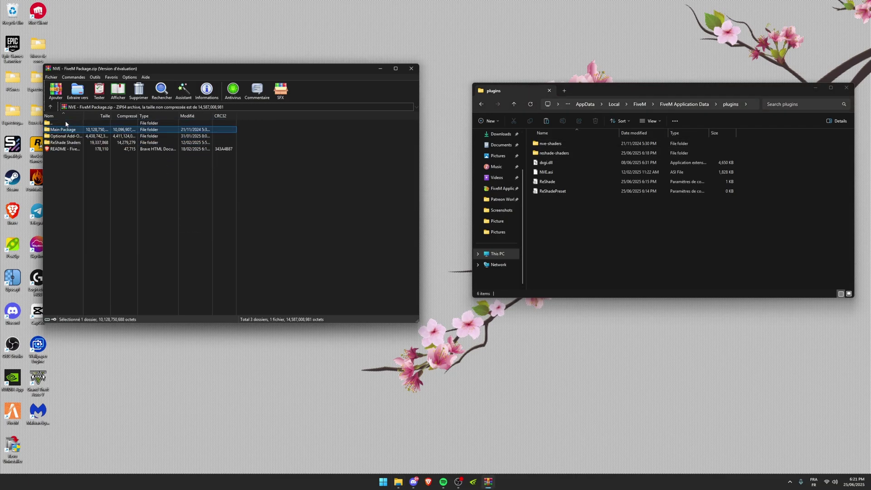
double_click(77, 143)
mouse_move(181, 203)
mouse_down()
mouse_move(132, 178)
mouse_move(88, 130)
mouse_up()
drag(77, 136, 82, 136)
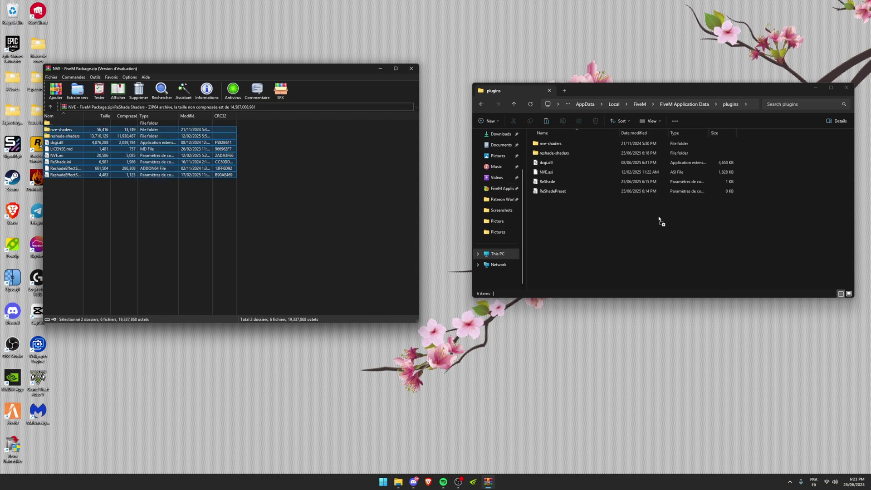
drag(661, 221, 661, 222)
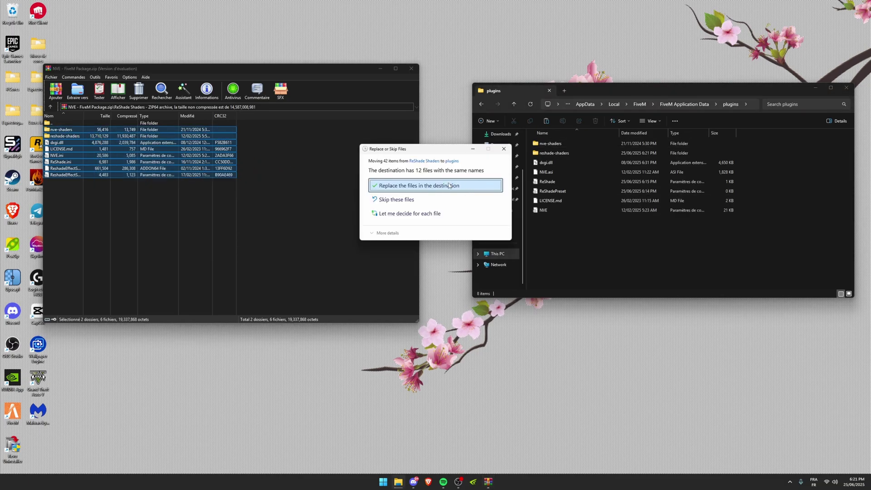
click(449, 186)
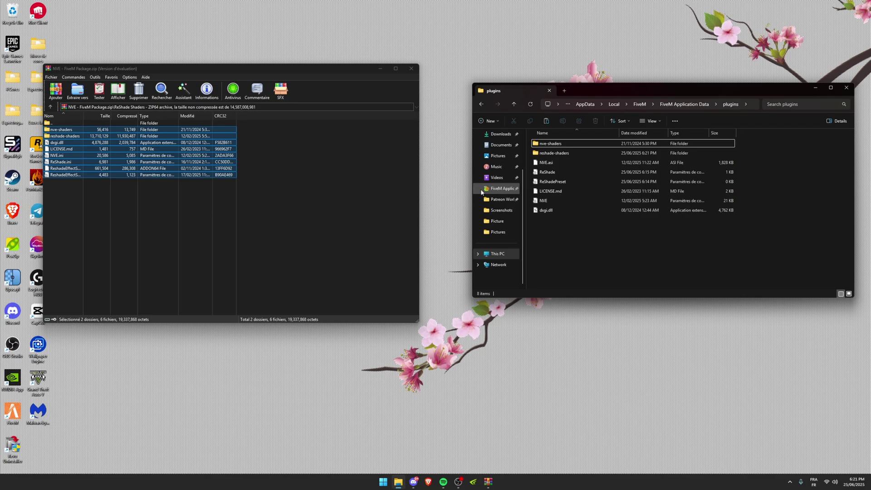
click(272, 191)
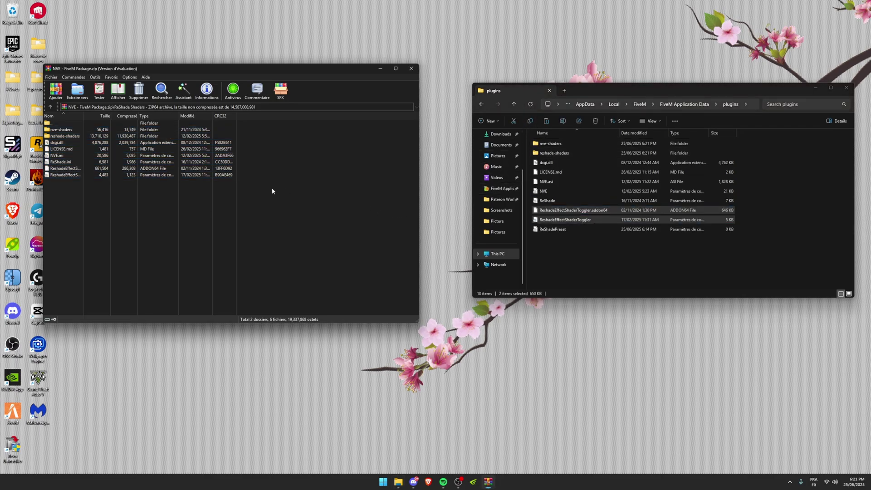
Extract the Parallax Roads and Pavement Overhaul RPF from Optional Add-Ons into FiveM's mods folder
key(BackSpace)
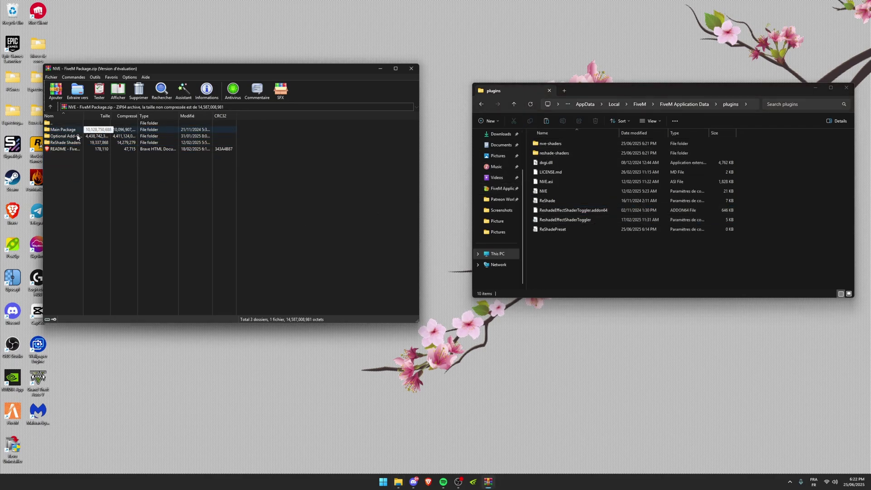
double_click(78, 136)
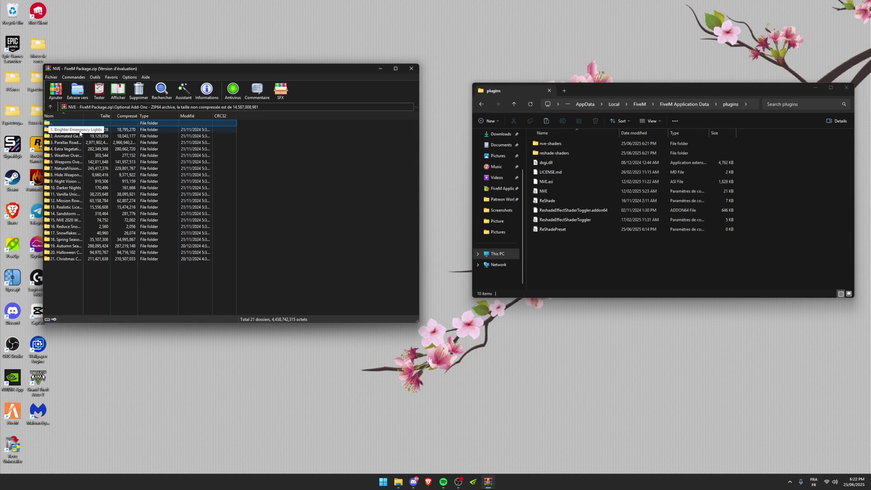
mouse_move(71, 282)
mouse_down()
mouse_move(136, 127)
mouse_move(144, 276)
mouse_up()
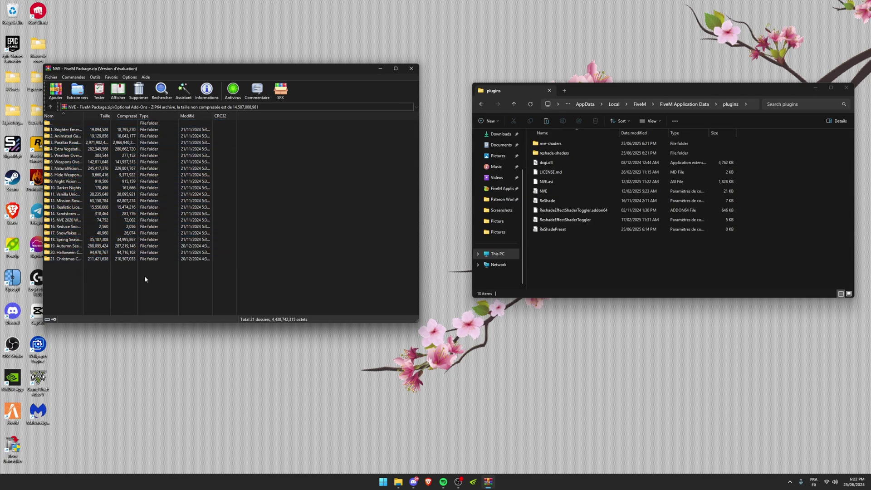
double_click(64, 143)
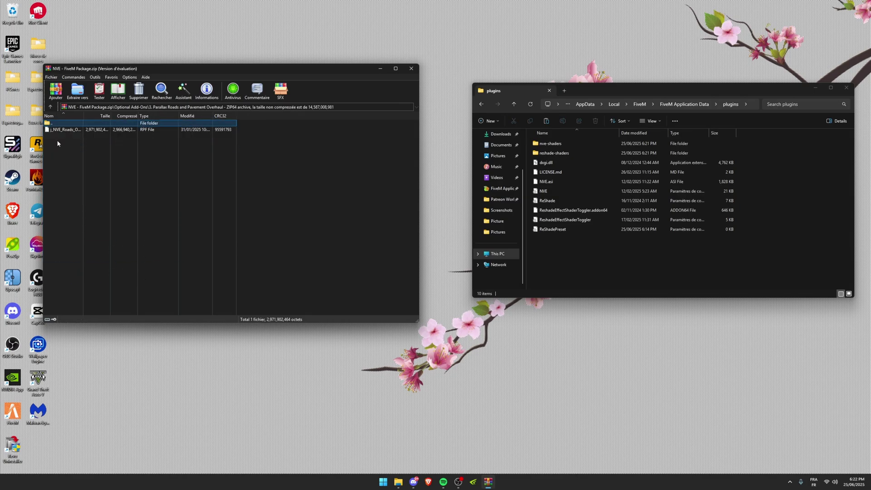
click(72, 130)
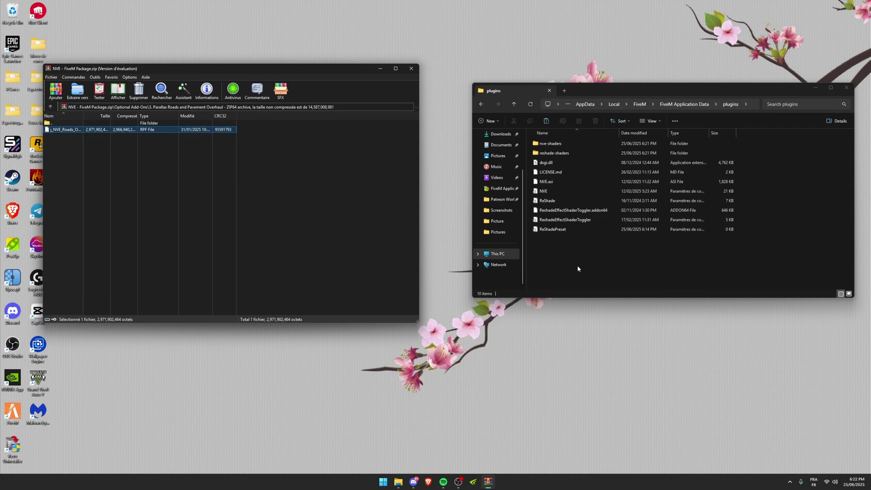
click(684, 104)
double_click(551, 191)
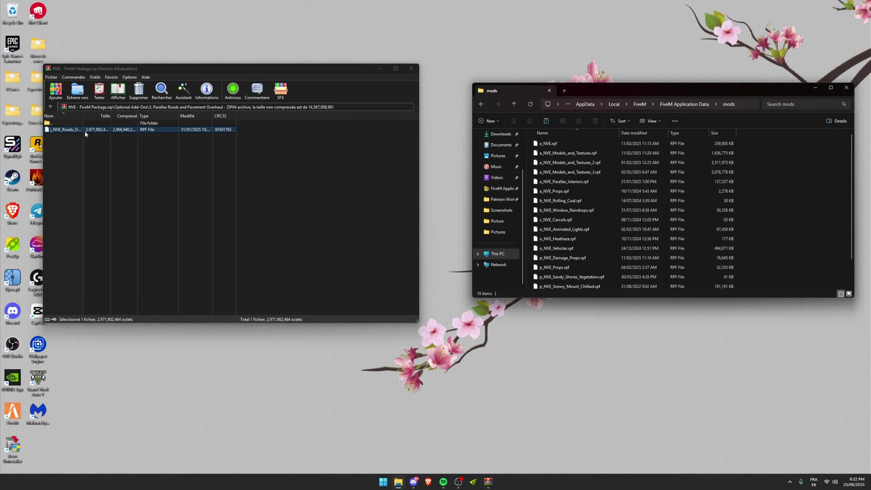
drag(85, 131, 461, 198)
drag(759, 229, 759, 229)
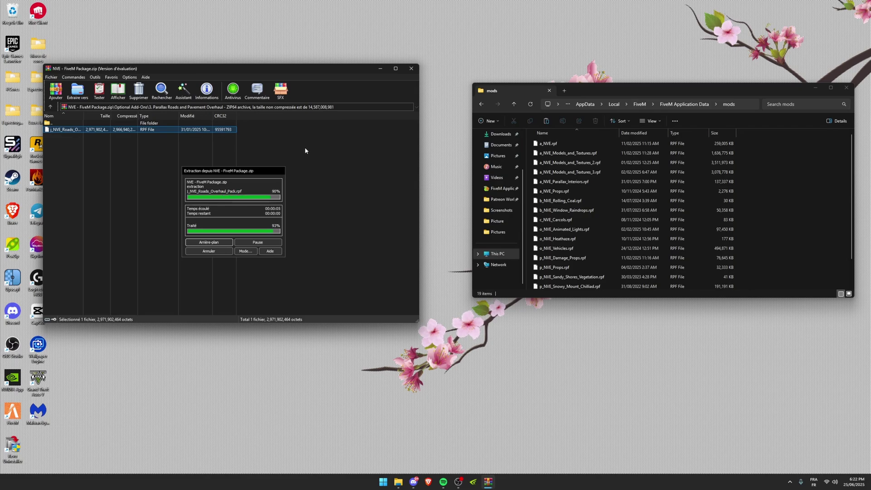
Extract the Extra Vegetation (Heavy) RPF into FiveM's mods folder
key(BackSpace)
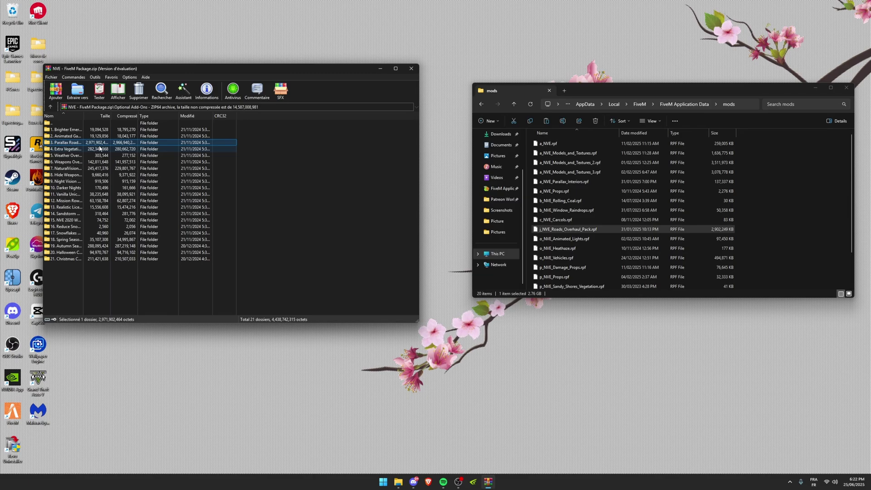
double_click(90, 150)
drag(66, 130, 265, 150)
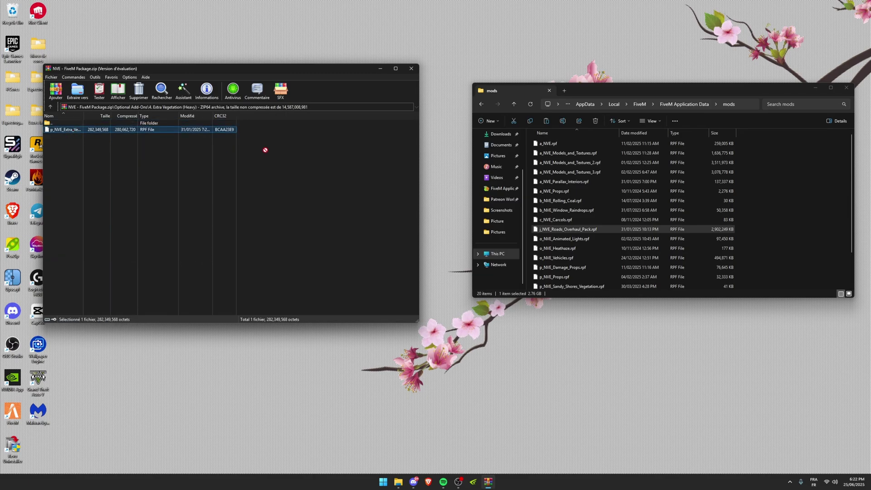
drag(750, 213, 750, 213)
Extract both Animated Gas Stations and ATMs RPFs into the mods folder and close WinRAR
key(BackSpace)
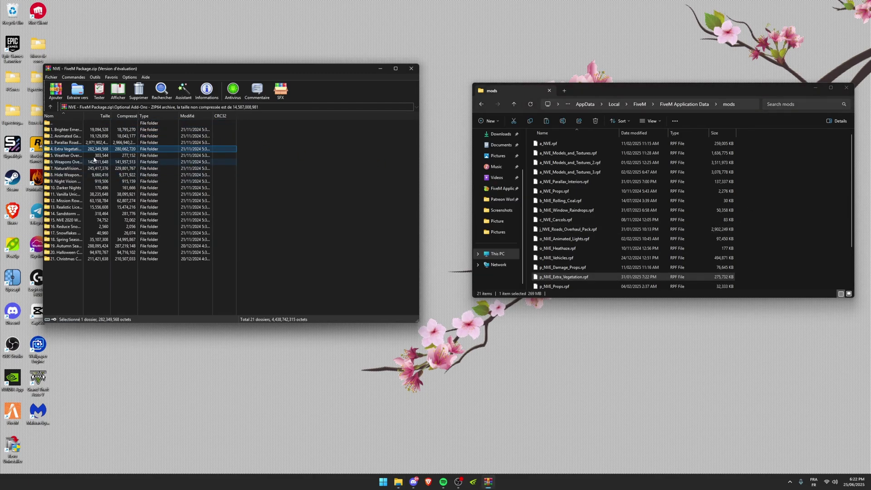
click(70, 136)
double_click(71, 136)
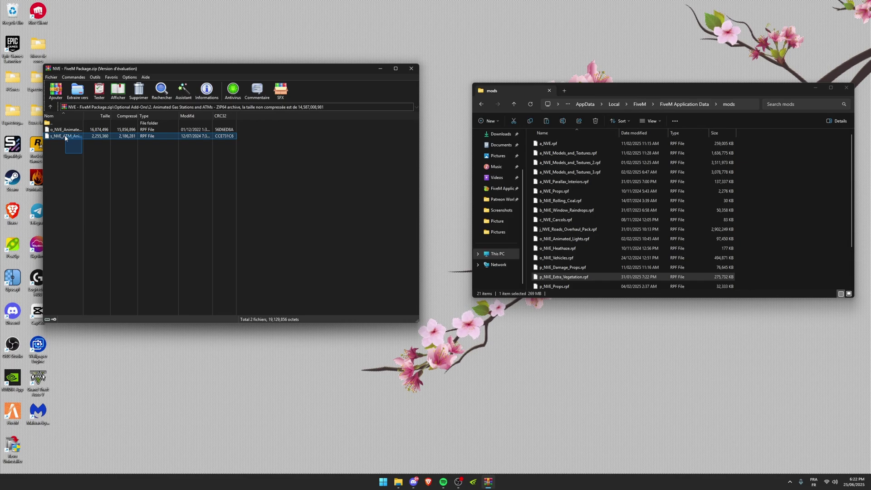
key(ctrl+a)
drag(62, 135, 605, 206)
drag(787, 218, 786, 218)
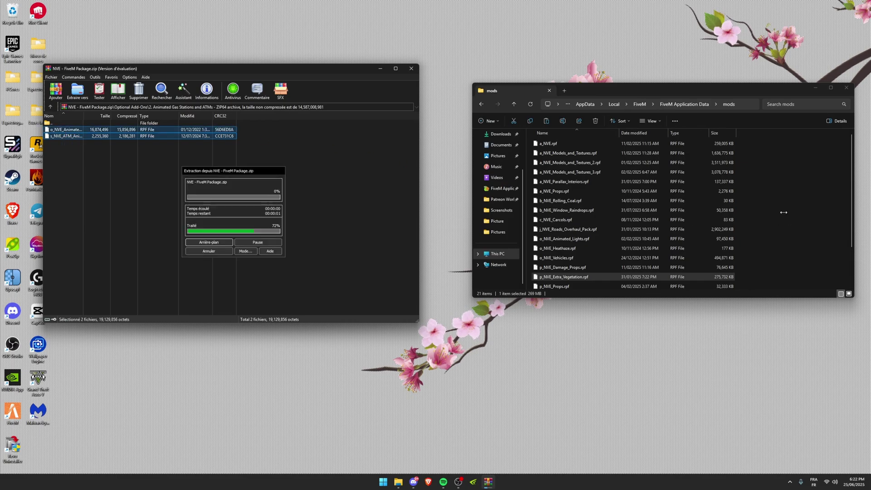
double_click(99, 121)
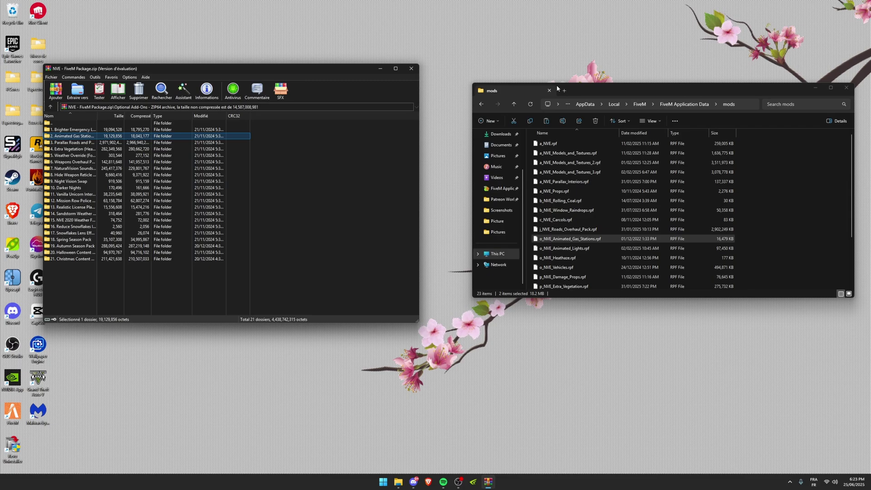
click(412, 67)
Dismiss FiveM's Link your account prompt, check the F8 console's ReShade-blocked warning, then run quit
click(846, 87)
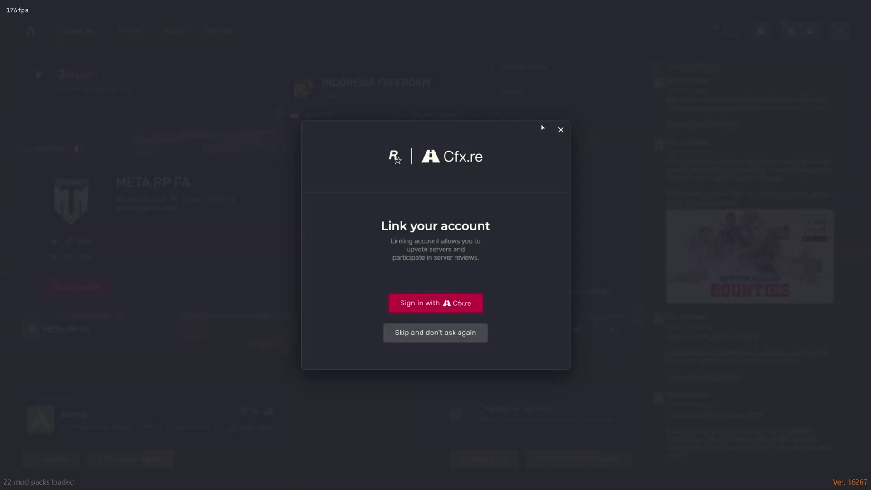
click(561, 130)
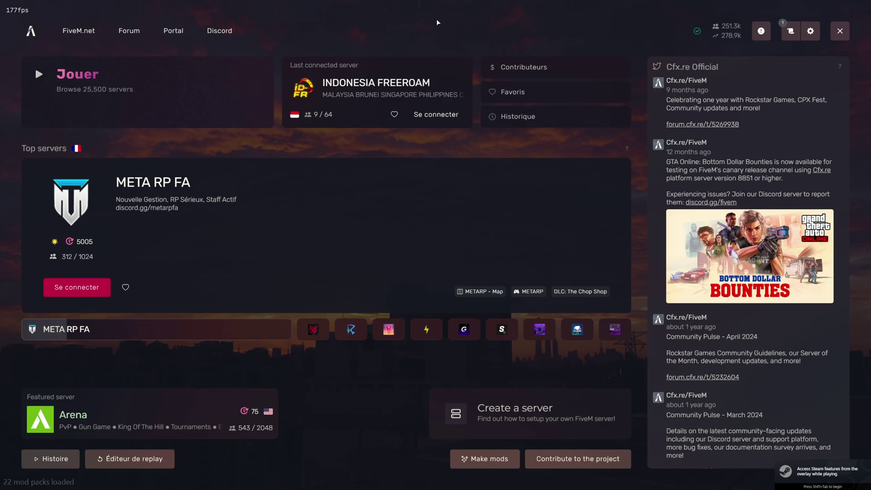
key(F8)
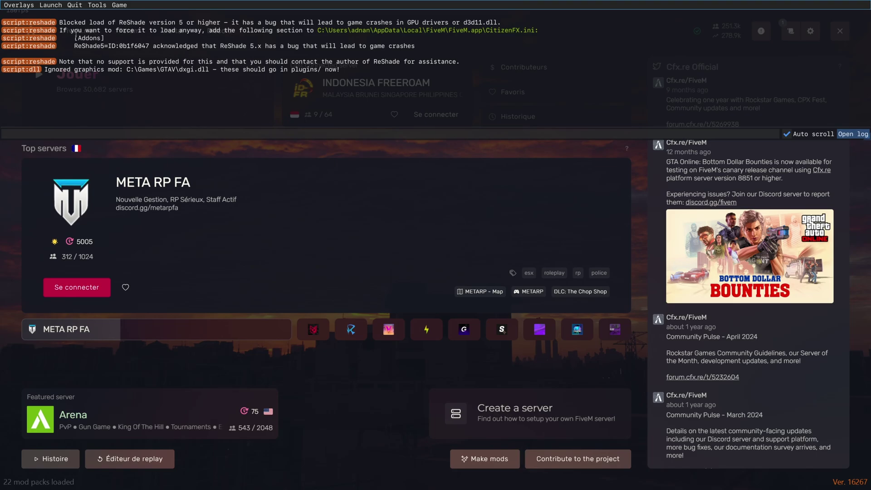
mouse_move(75, 36)
mouse_down()
mouse_move(286, 63)
mouse_move(195, 41)
mouse_move(420, 52)
mouse_up()
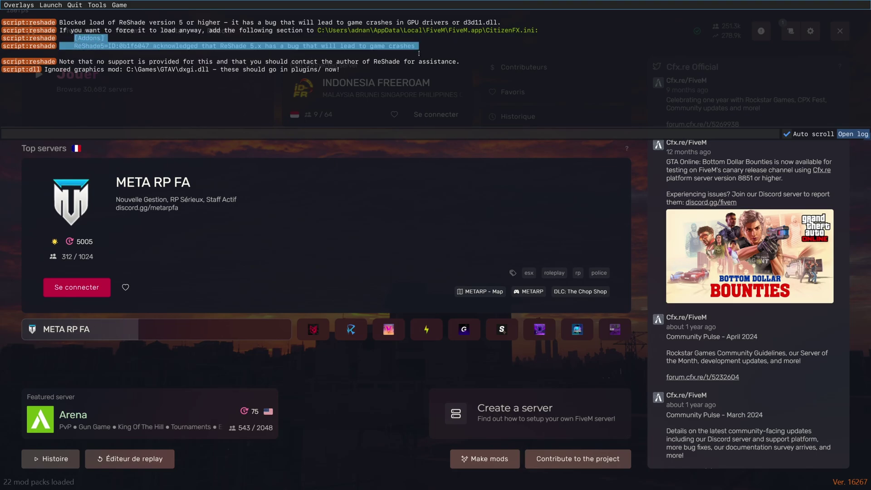
text(quit)
key(Return)
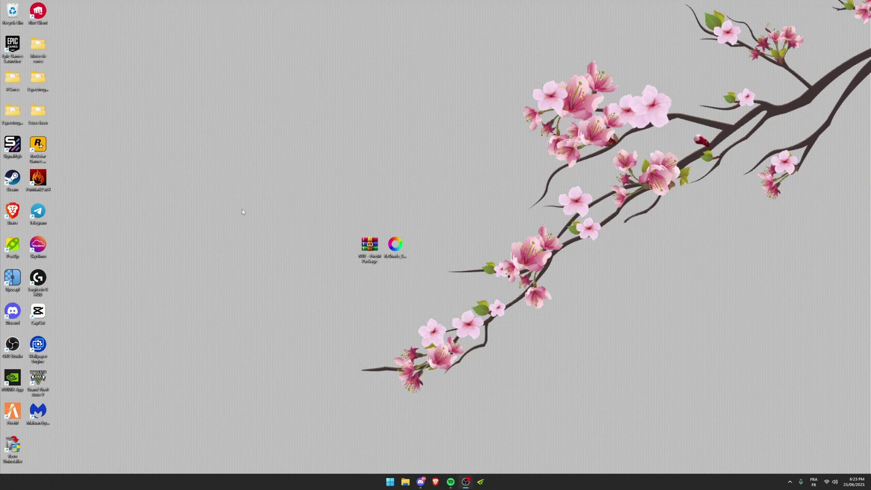
Go from FiveM's install folder into FiveM Application Data and open CitizenFX.ini in Notepad
key(super)
text(fiveM)
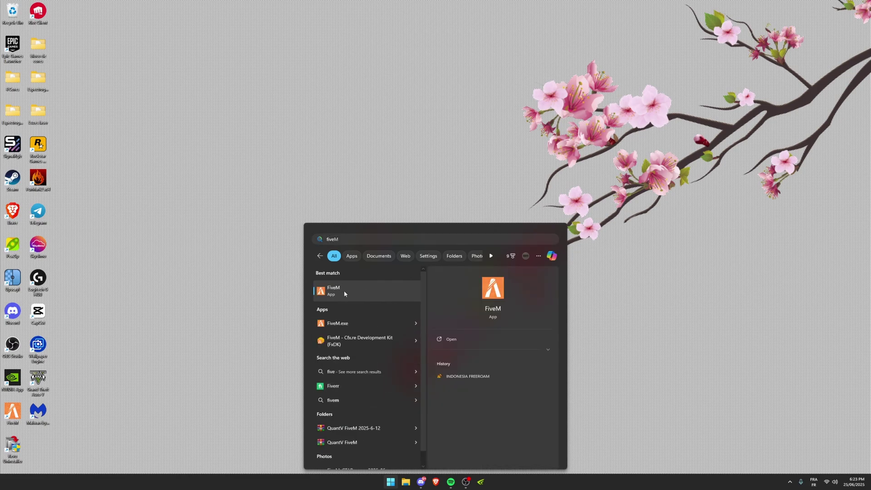
right_click(344, 290)
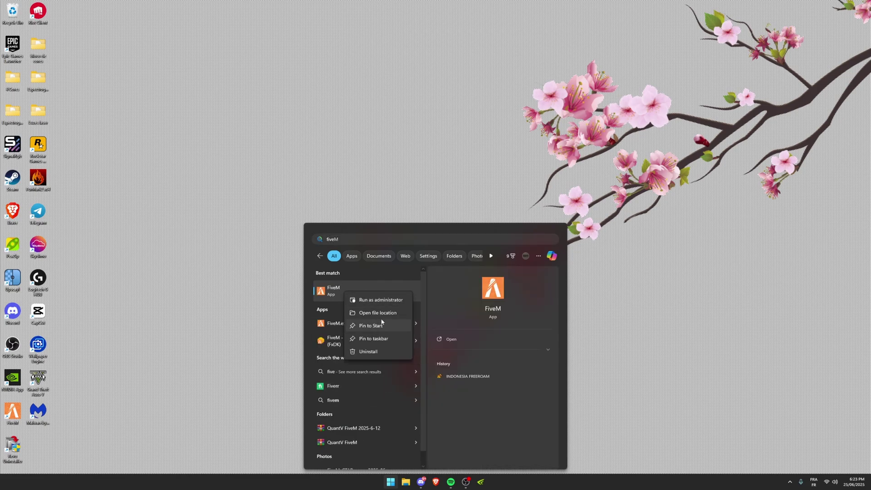
click(384, 312)
right_click(551, 286)
click(593, 177)
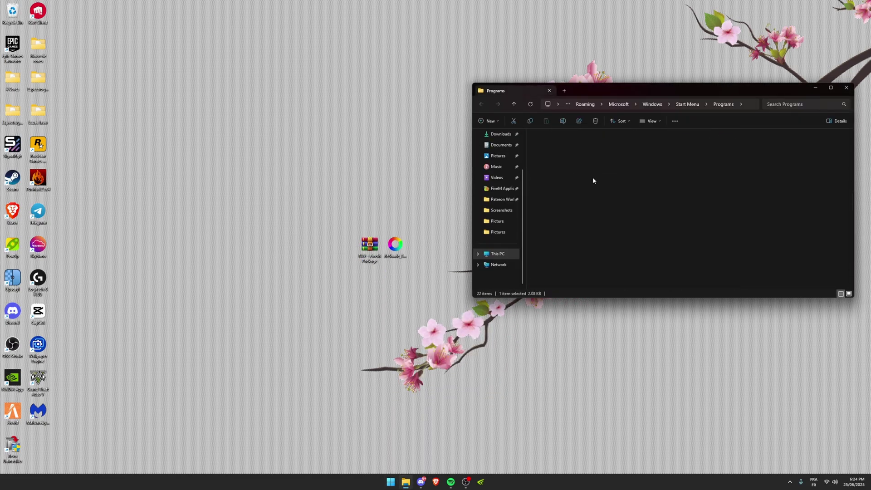
double_click(571, 143)
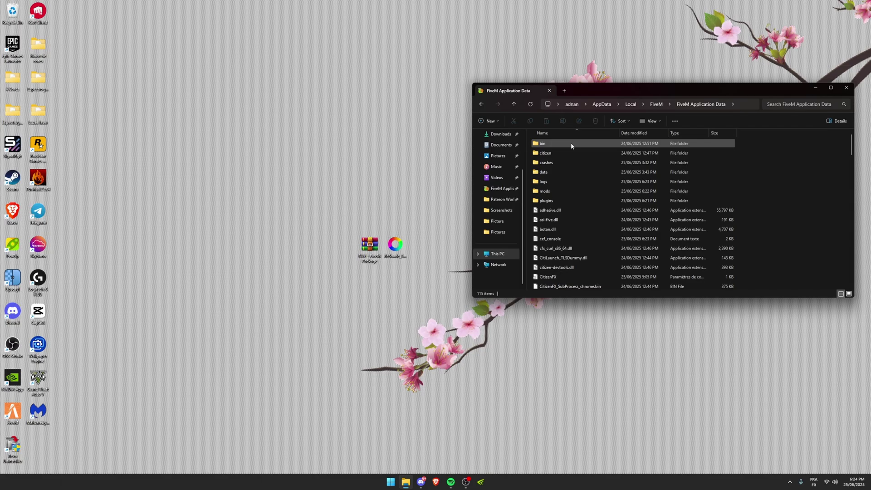
double_click(564, 278)
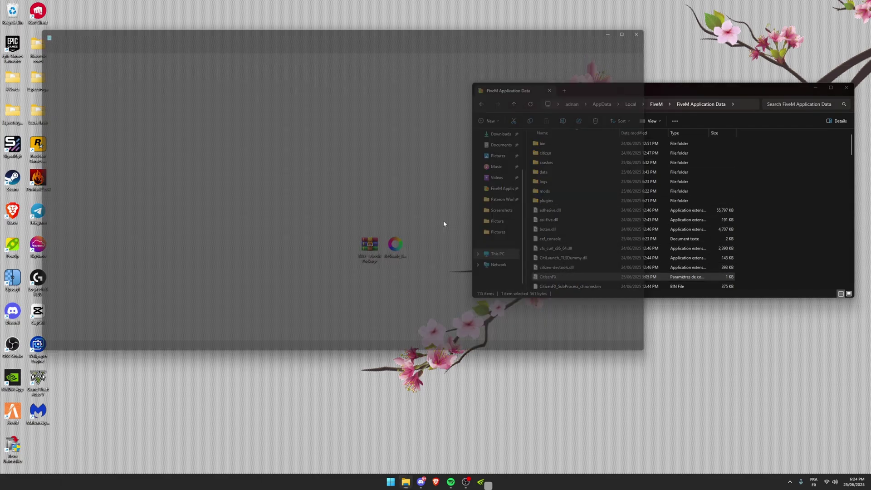
Paste the unindented [Addons] ReShade5 bug line into CitizenFX.ini, save, and close Notepad and Explorer
text([Addons]     ReShade5=ID:0b1f6047 acknowledged that ReShade 5.x has a bug that will lead to game crashes)
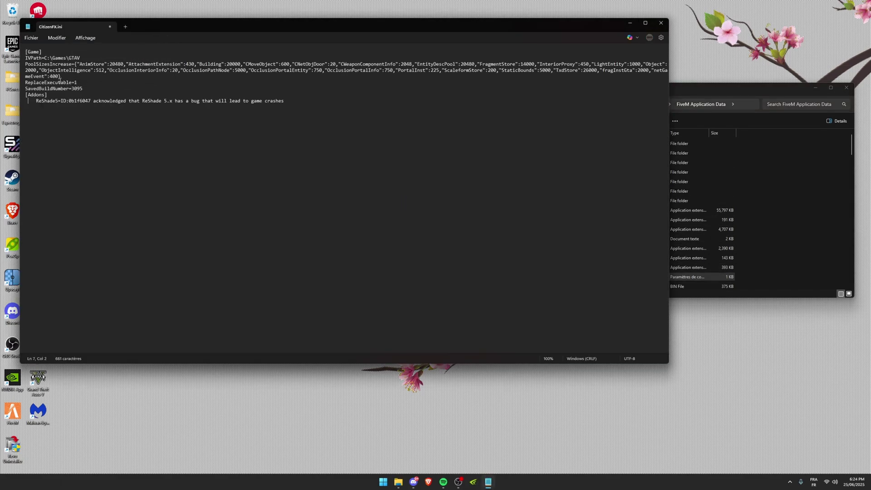
key(BackSpace)
key(BackSpace)
key(BackSpace)
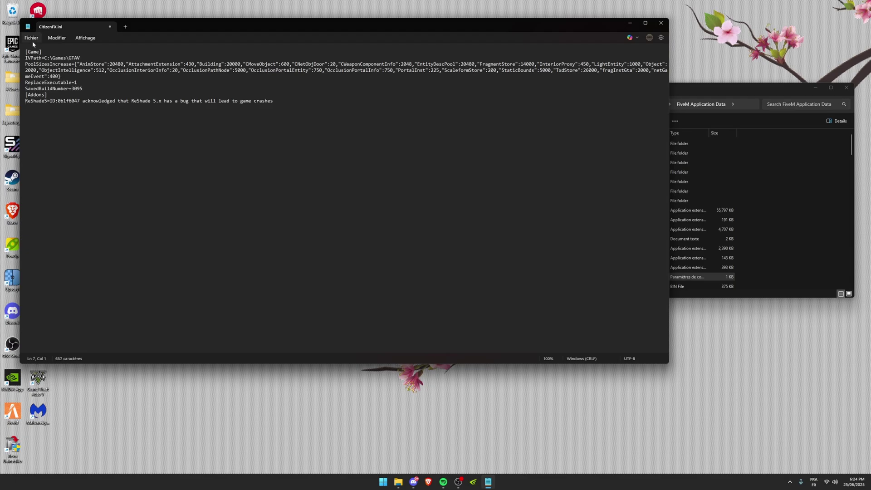
click(26, 39)
click(64, 91)
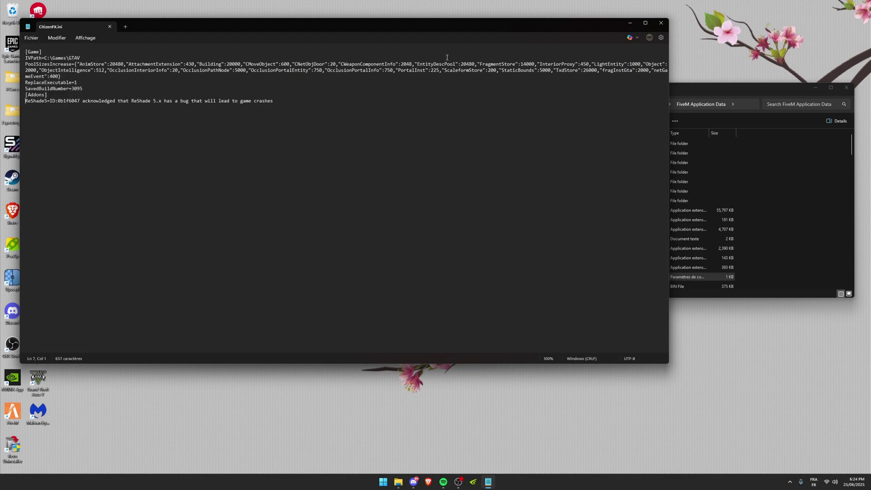
click(661, 23)
click(846, 87)
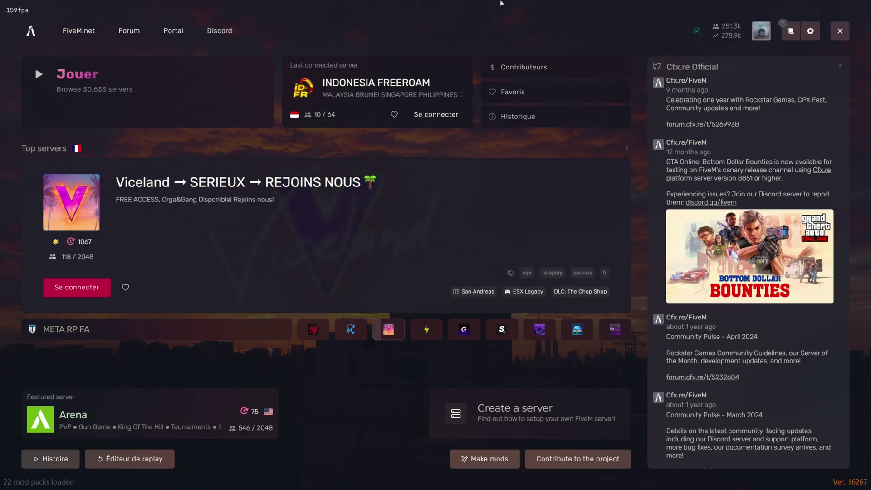
Show the ReShade overlay via the On-Screen Keyboard's Ins key and move it left
key(super)
text(on)
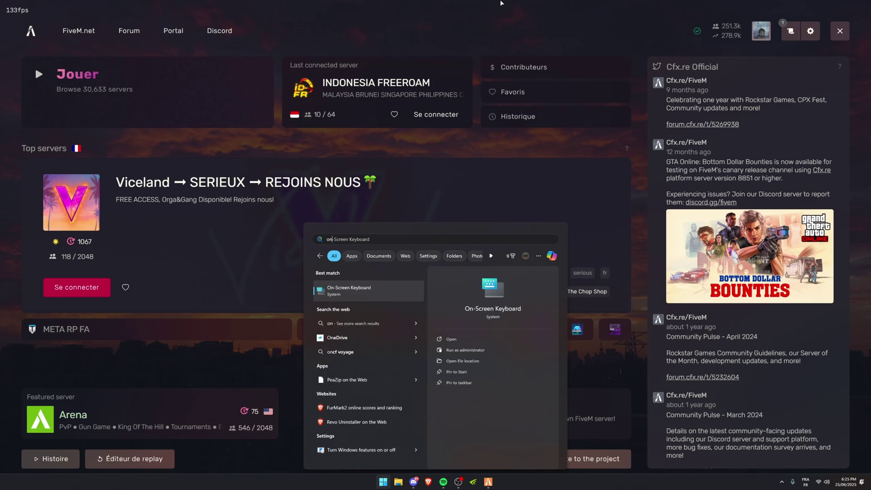
key(Return)
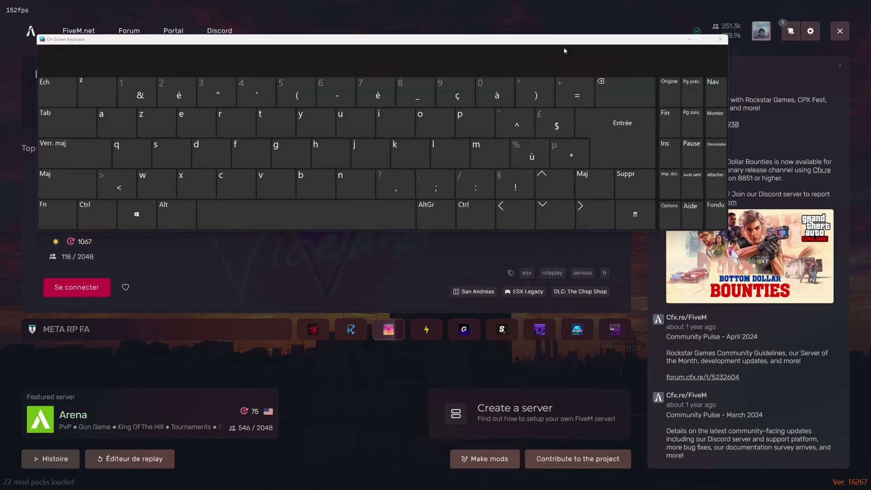
click(670, 153)
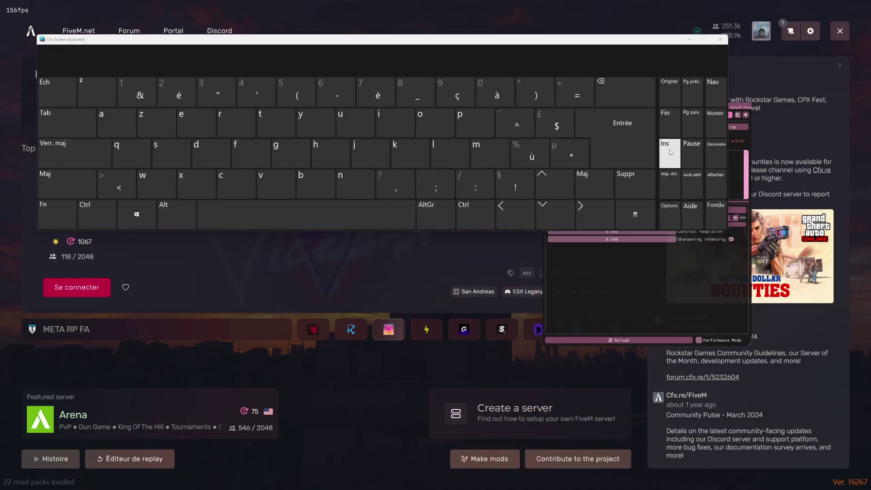
click(721, 39)
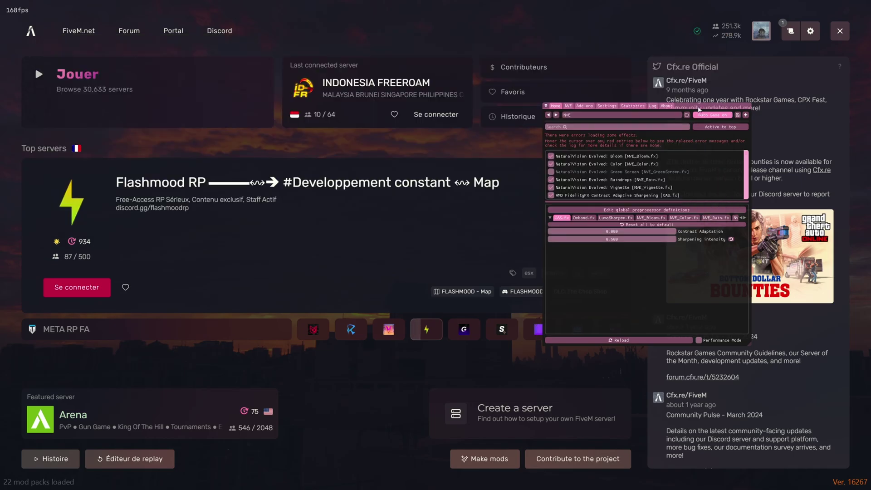
mouse_move(700, 109)
mouse_down()
mouse_move(573, 127)
mouse_move(325, 113)
mouse_up()
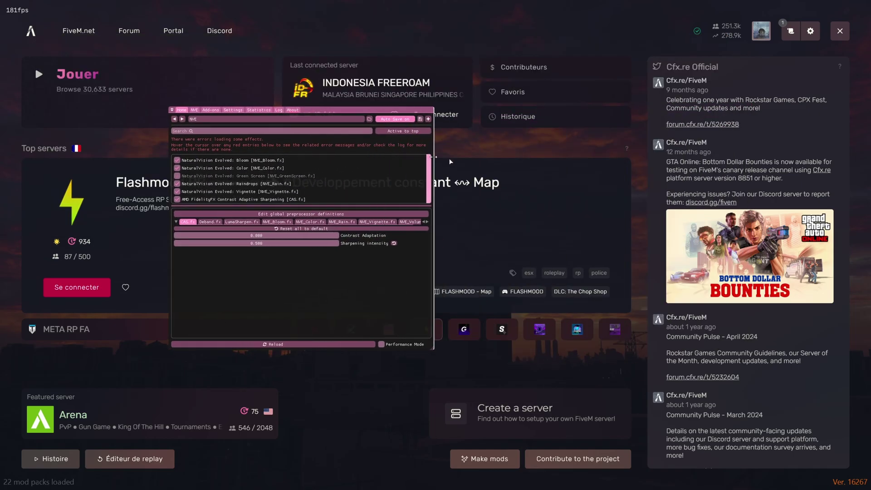
Set the ReShade overlay key to Home in Settings, then hide the overlay
click(232, 111)
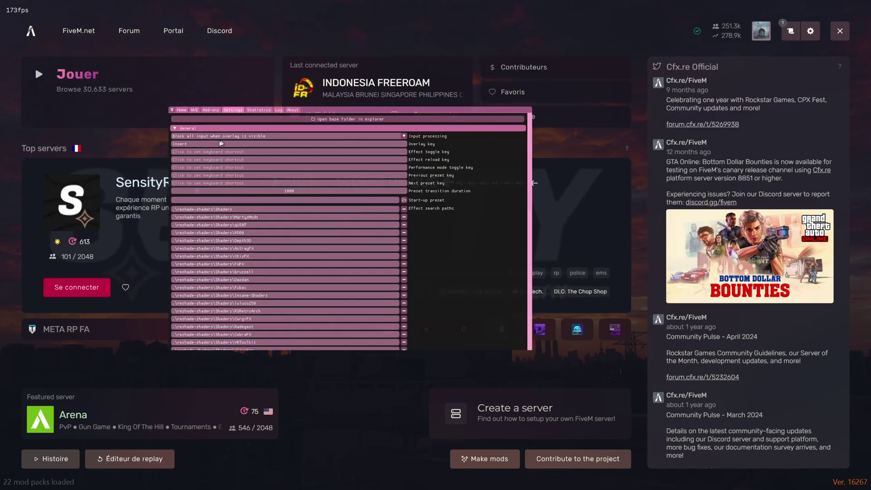
click(205, 143)
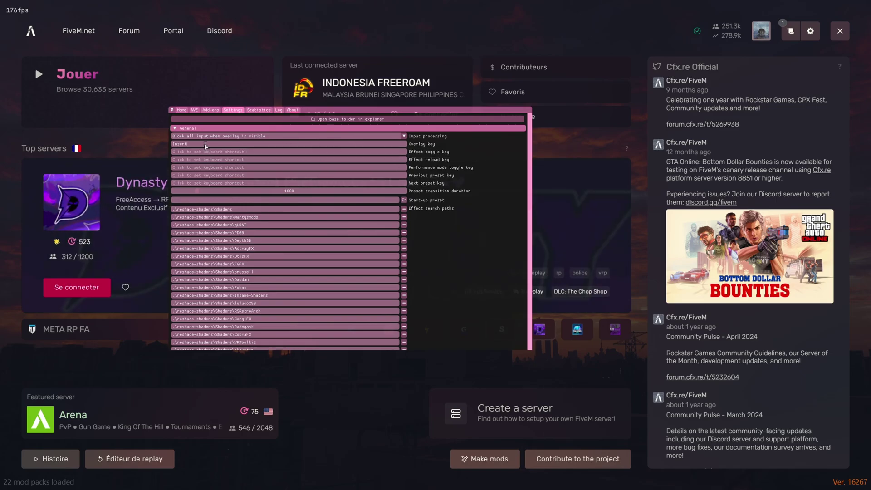
key(Home)
click(183, 111)
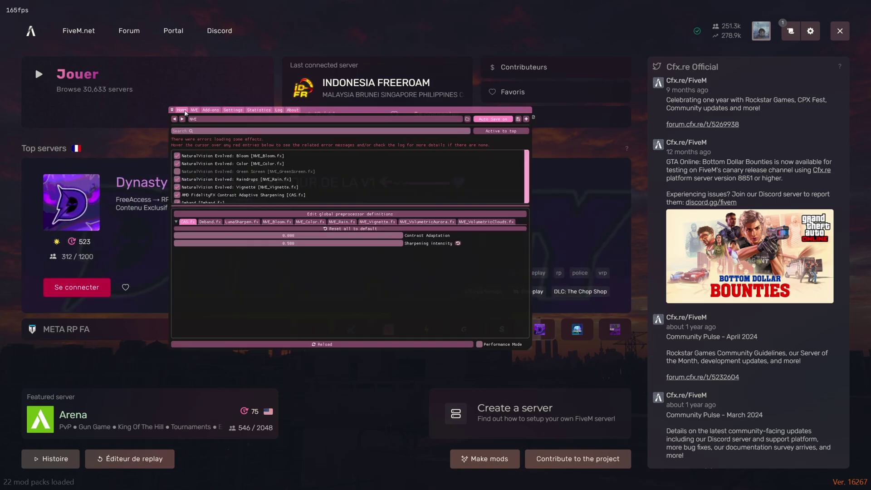
key(Home)
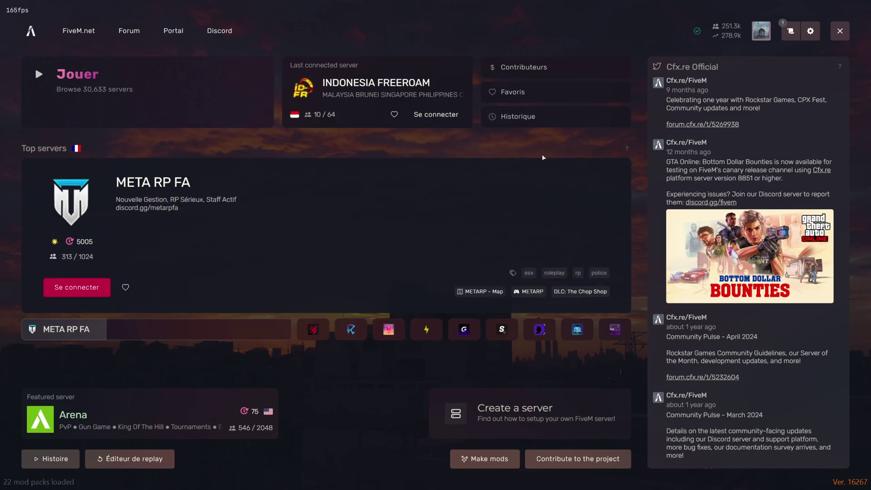
Connect to the INDONESIA FREEROAM server and walk forward down the alley
click(441, 117)
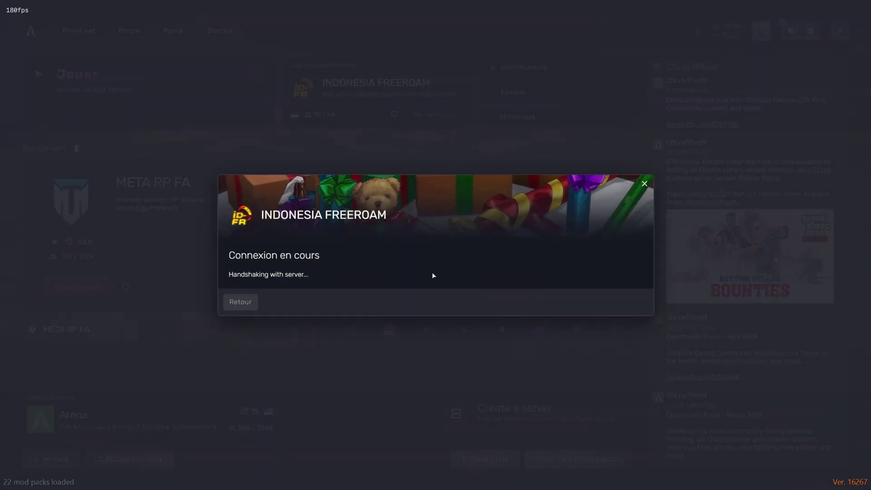
key(w)
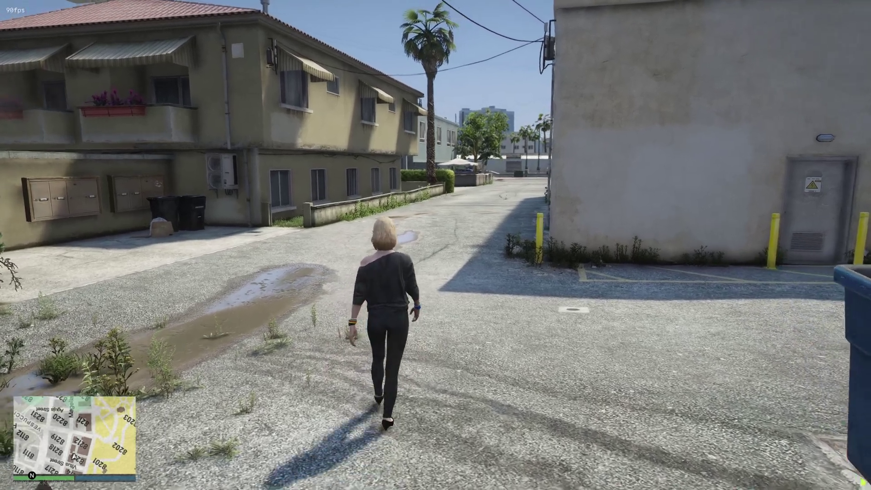
key(w)
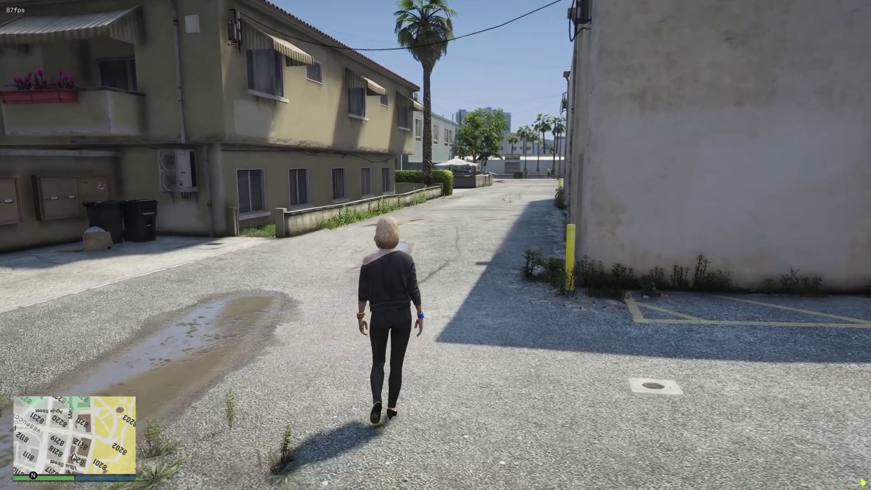
Load the Cold Realistic Preset [NVE] in ReShade, hide the overlay, and walk around
key(Home)
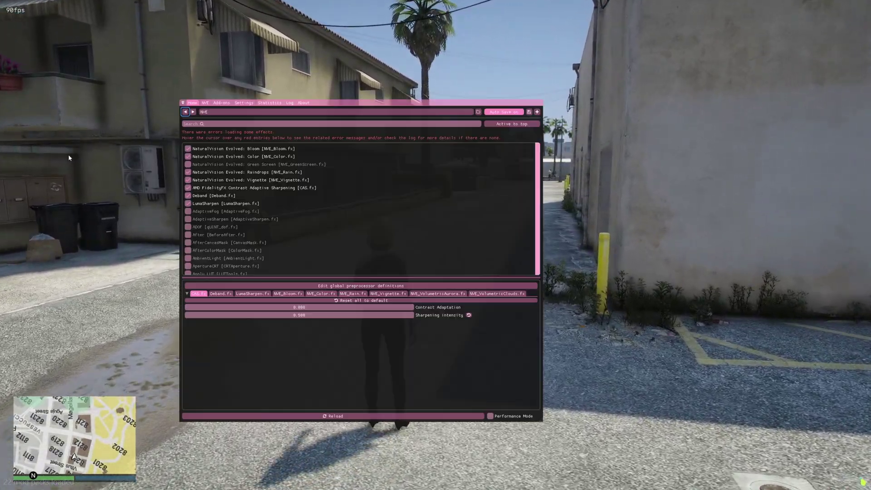
click(272, 112)
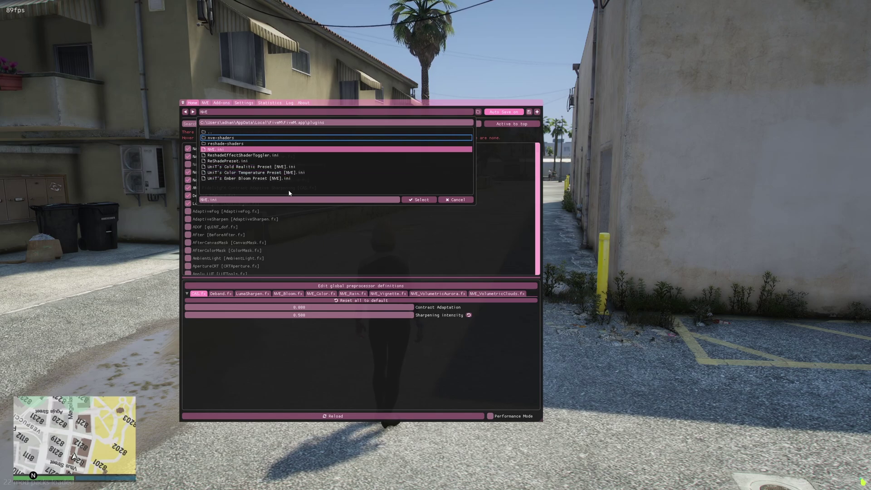
double_click(277, 167)
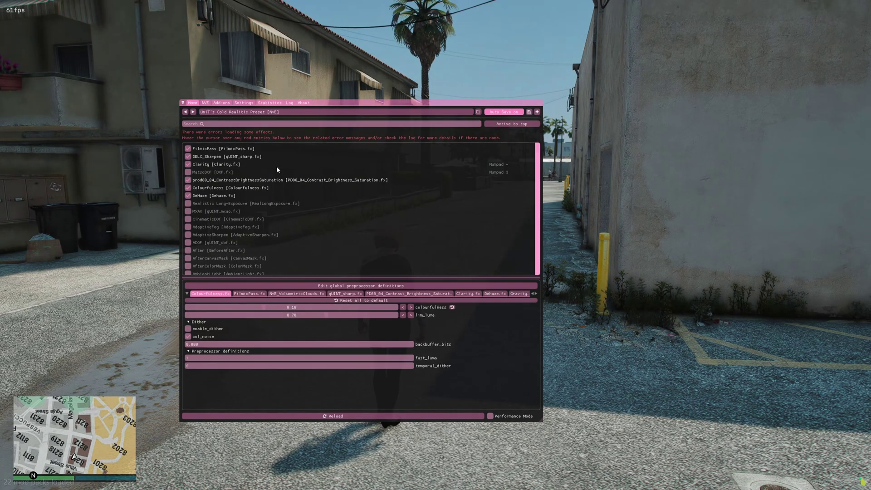
key(Home)
key(a)
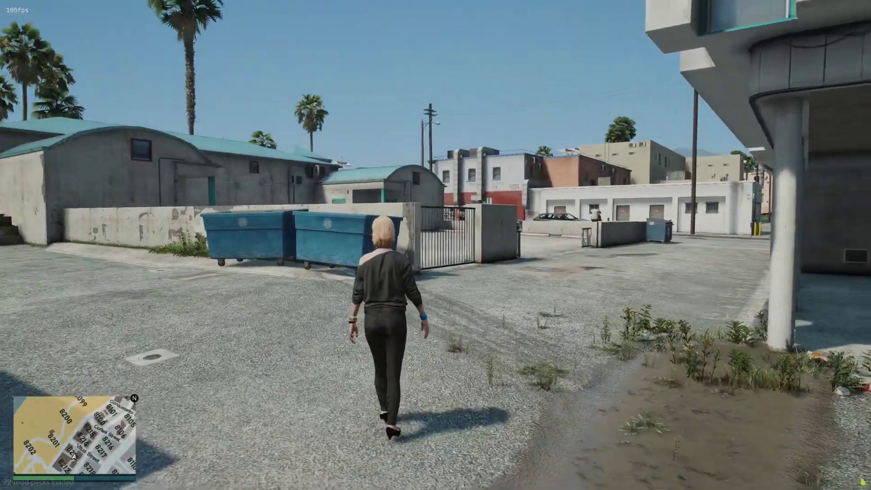
key(d)
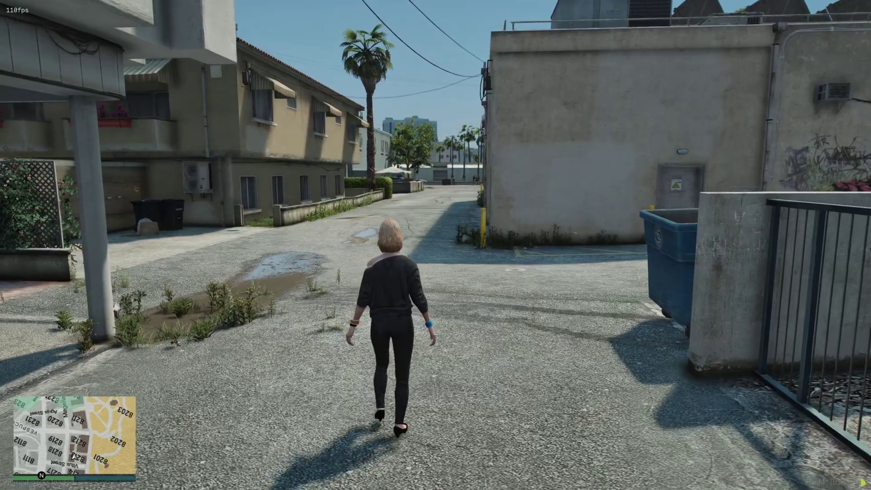